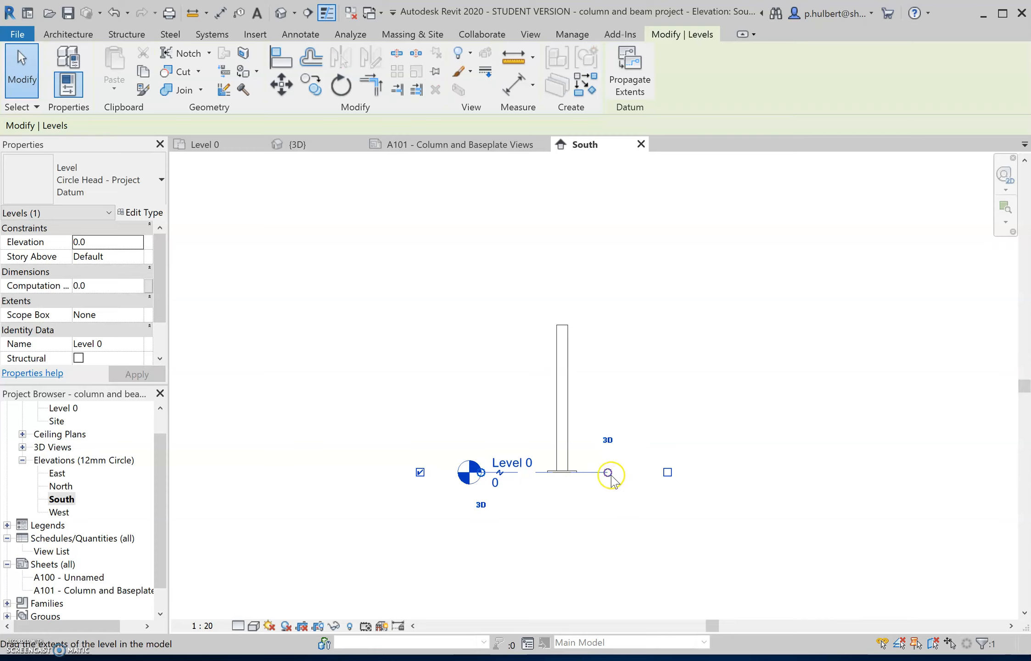
# - Extend the free end of the Level 0 line slightly further past the column in the South elevation
pyautogui.moveTo(609, 474); pyautogui.dragTo(619, 473)
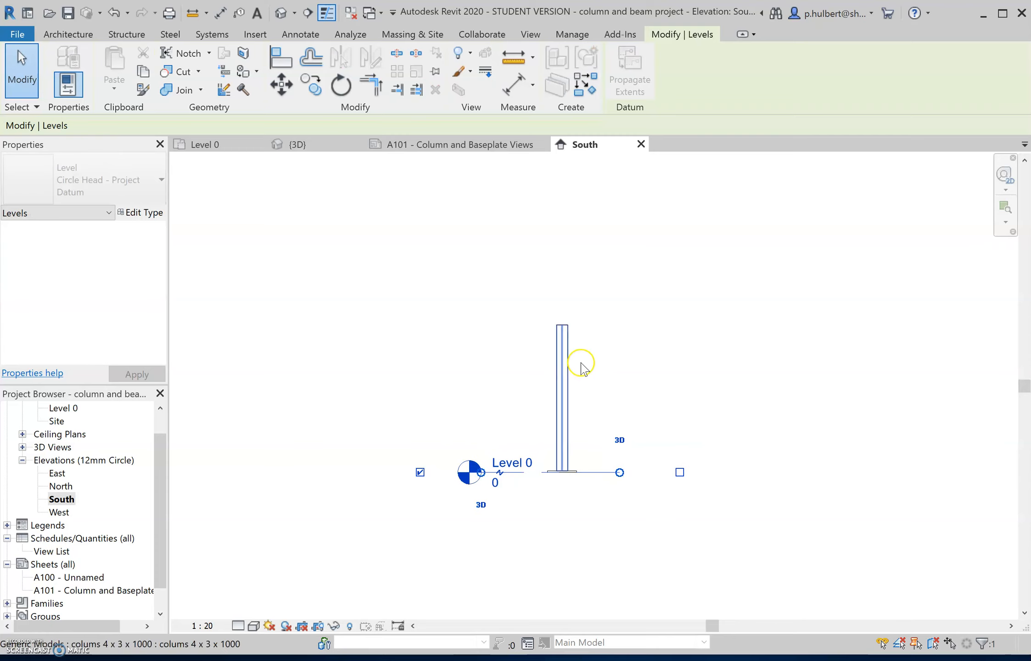
pyautogui.click(345, 414)
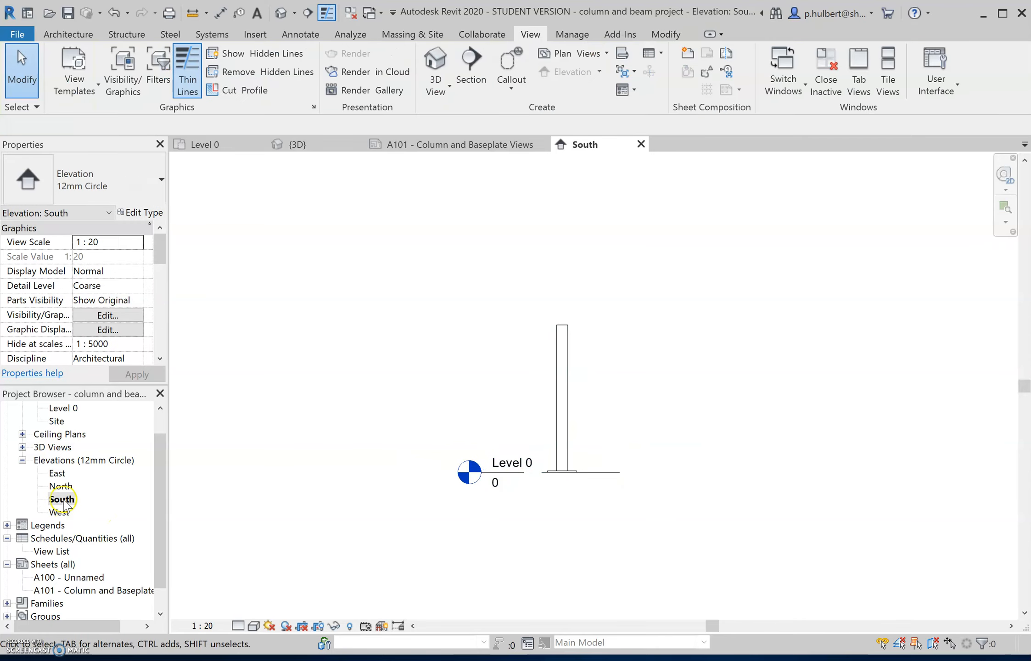
# - Place the South elevation view in the upper-left area of sheet A101 - Column and Baseplate Views
pyautogui.click(76, 590)
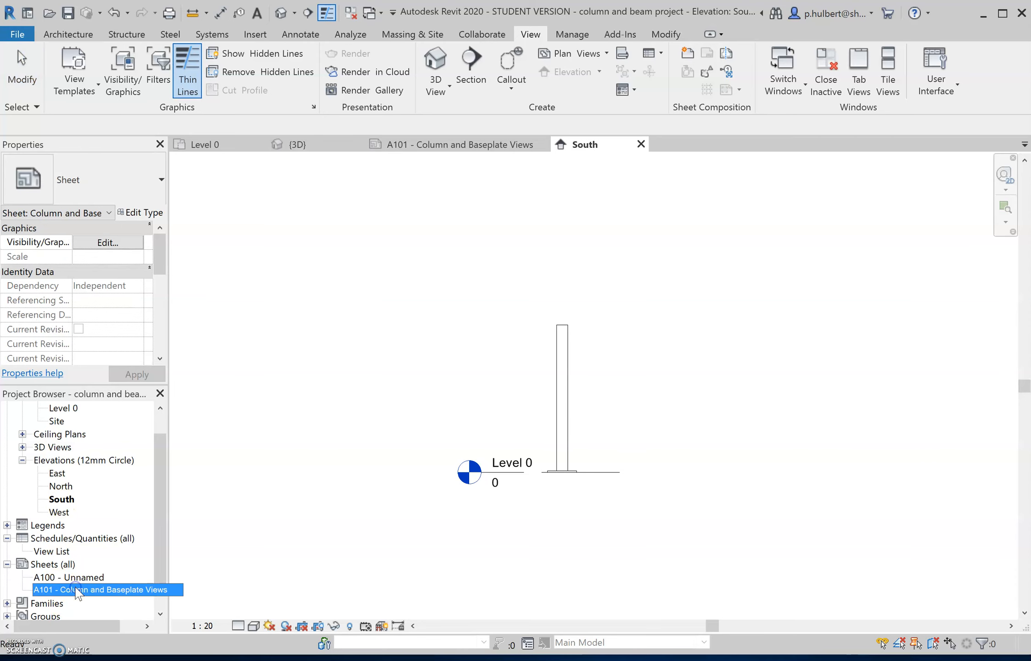
pyautogui.doubleClick(75, 591)
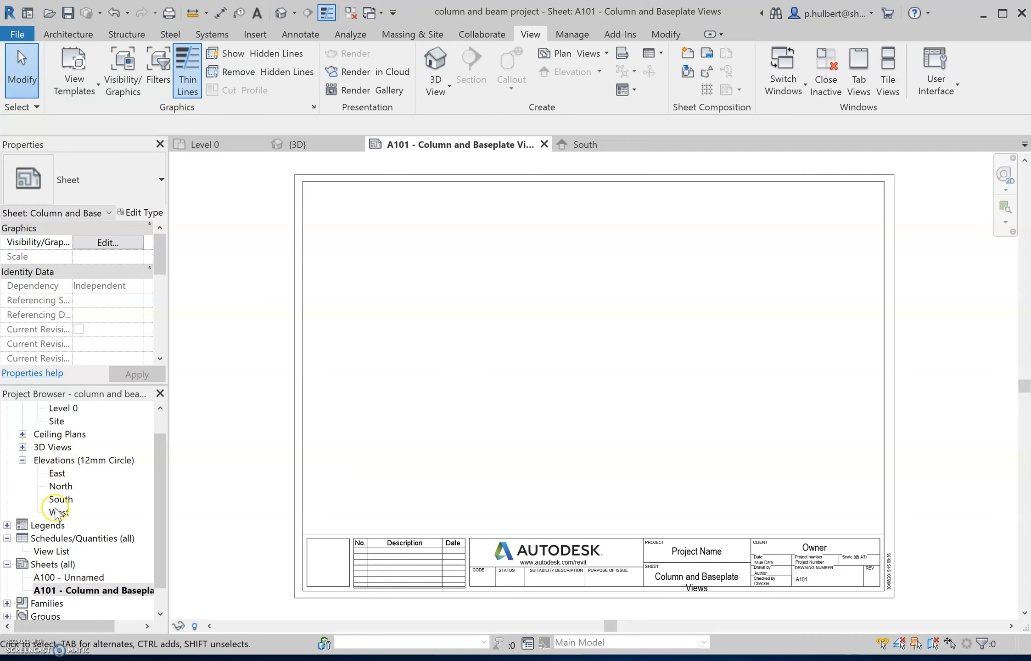
pyautogui.moveTo(61, 500); pyautogui.dragTo(352, 347)
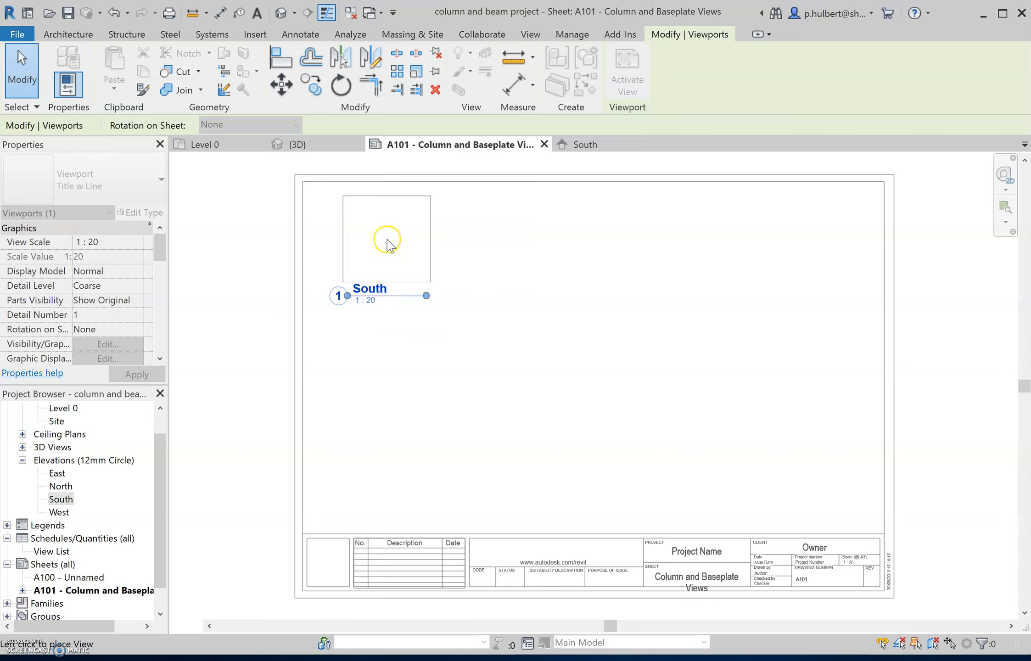
pyautogui.click(388, 243)
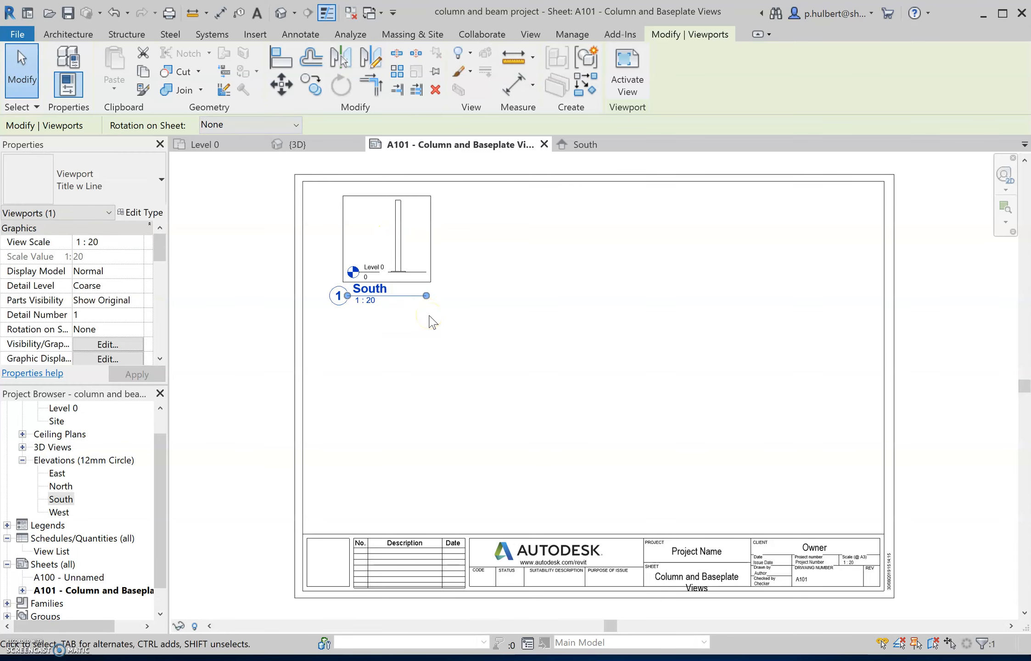
pyautogui.click(429, 321)
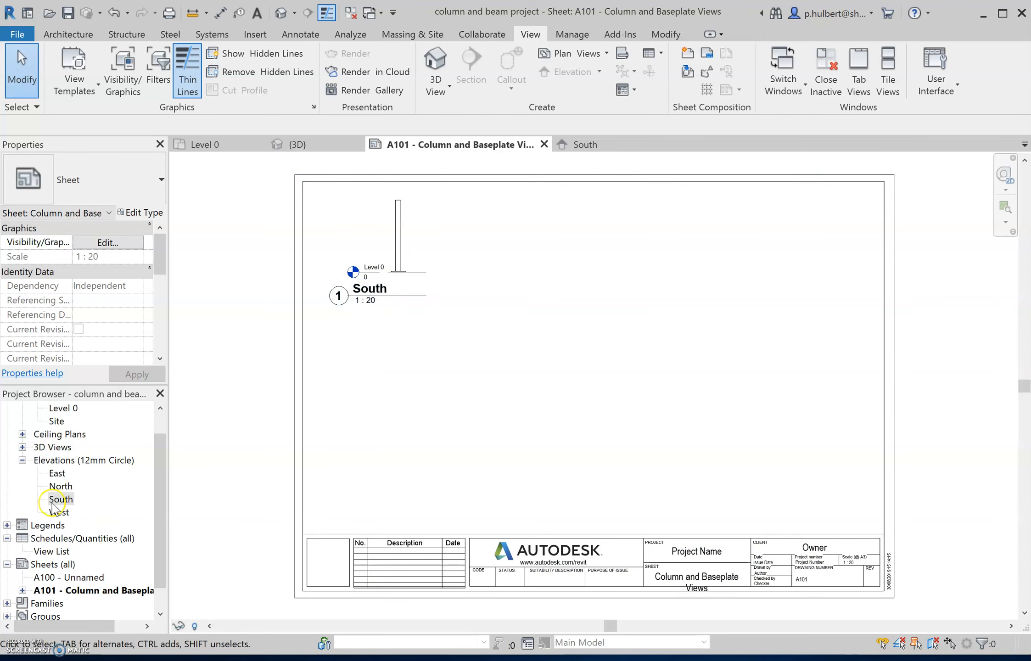
# - Examine the Site and Level 0 floor plans, checking the column, baseplate and the spread of the surrounding elevation markers
pyautogui.scroll(1, 65, 418)
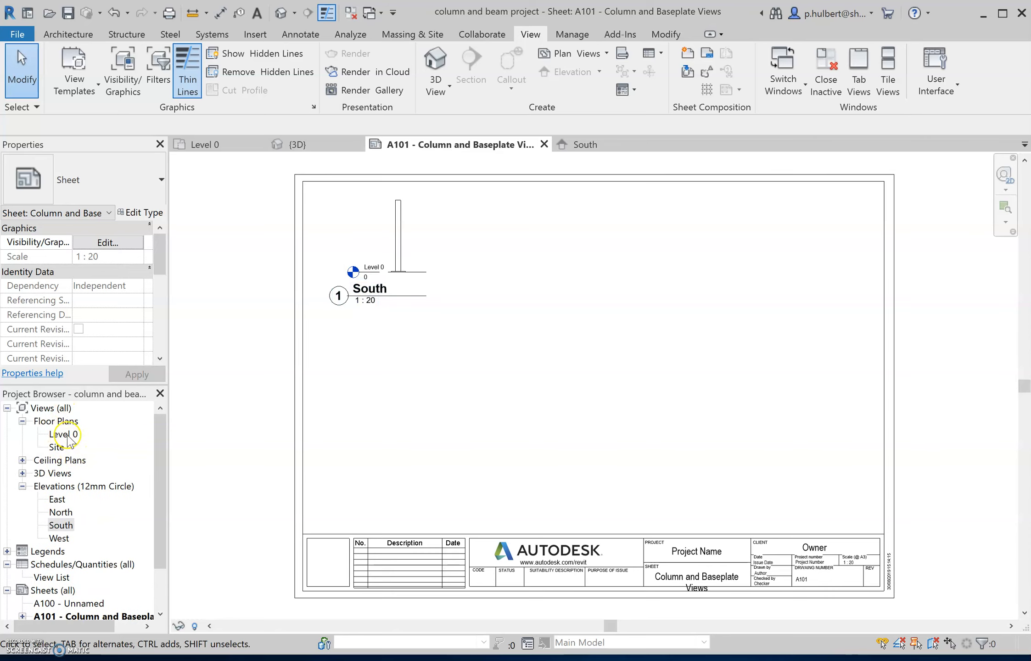
pyautogui.doubleClick(67, 435)
pyautogui.doubleClick(58, 446)
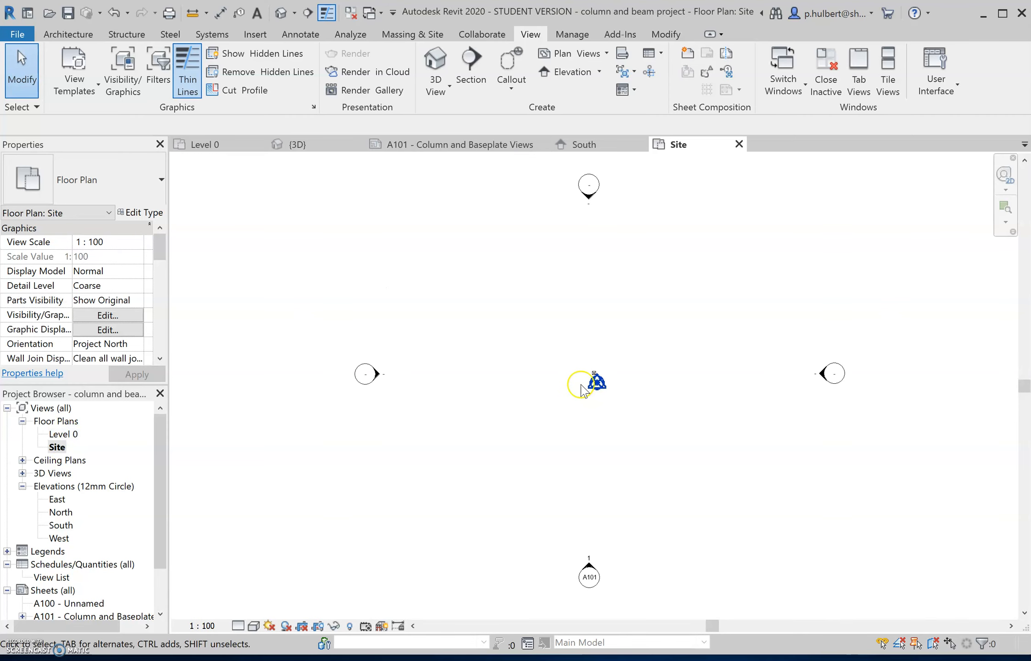
pyautogui.doubleClick(65, 435)
pyautogui.scroll(4, 570, 382)
pyautogui.scroll(3, 687, 371)
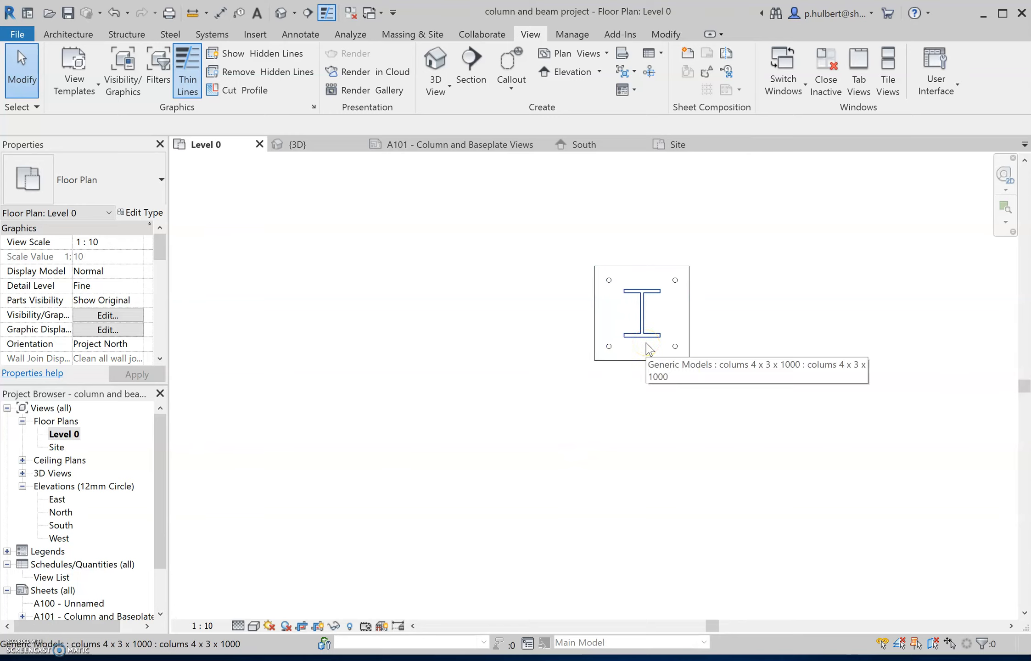
pyautogui.scroll(-6, 648, 349)
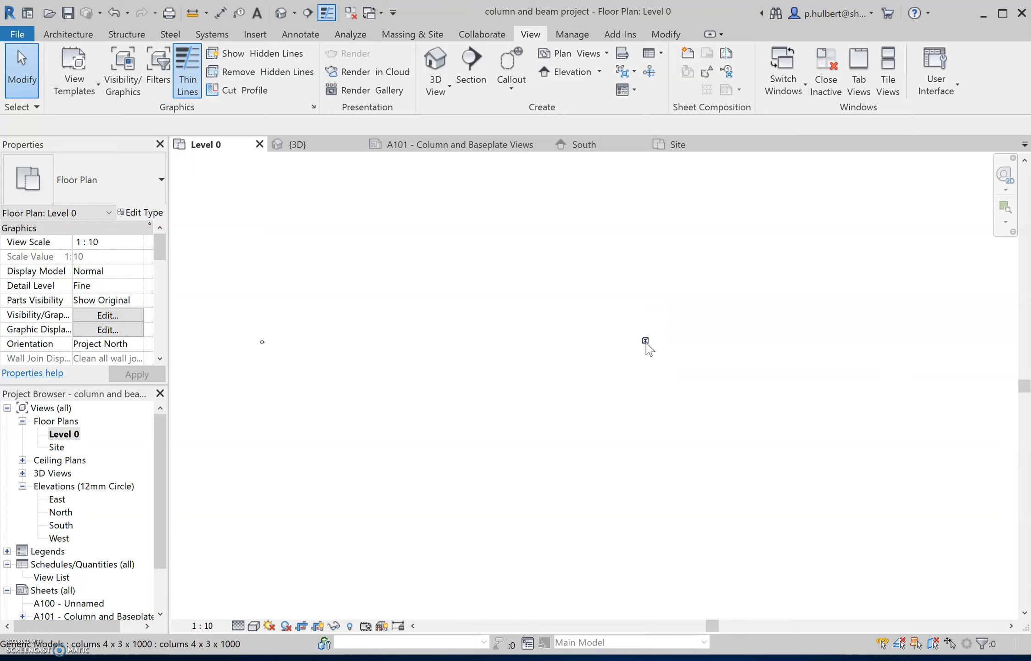
pyautogui.scroll(-2, 646, 342)
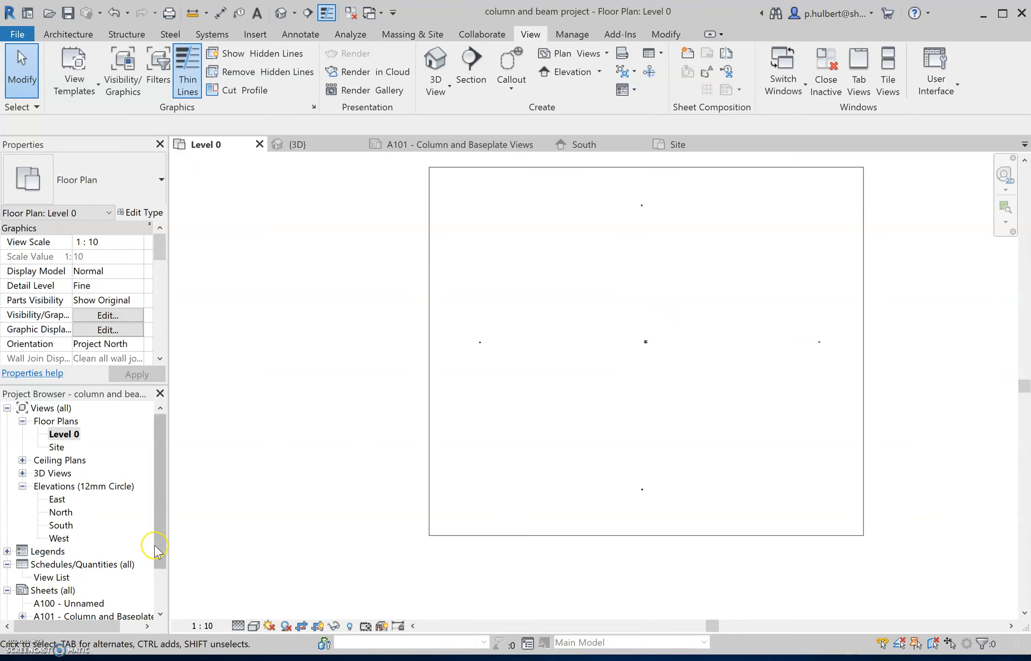
# - Try to place the Level 0 floor plan on sheet A101 - Column and Baseplate Views
pyautogui.click(94, 617)
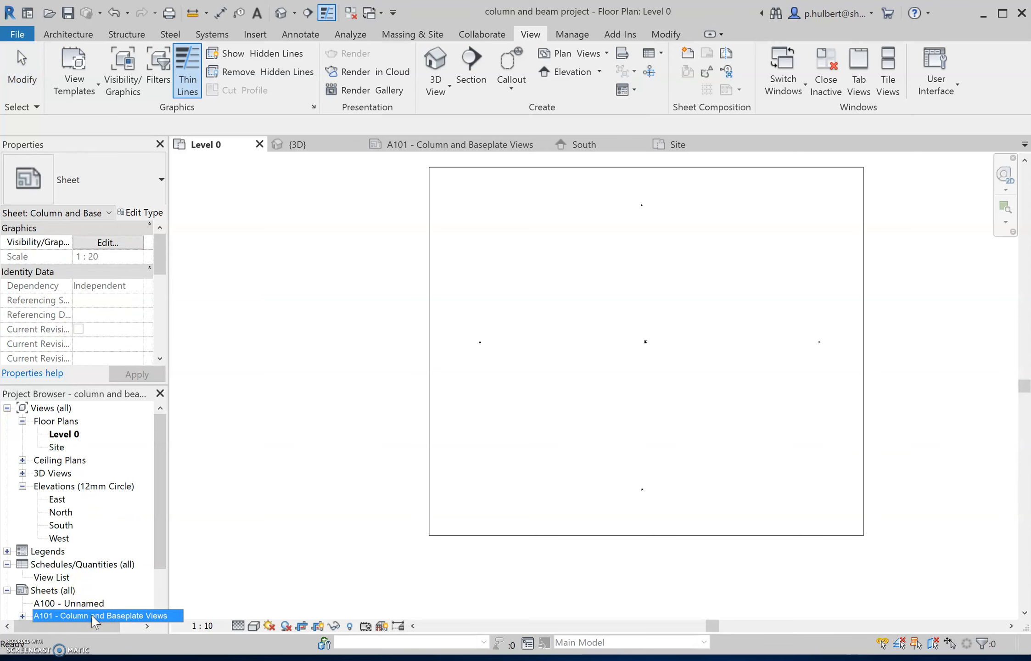
pyautogui.doubleClick(94, 618)
pyautogui.moveTo(64, 435); pyautogui.dragTo(629, 342)
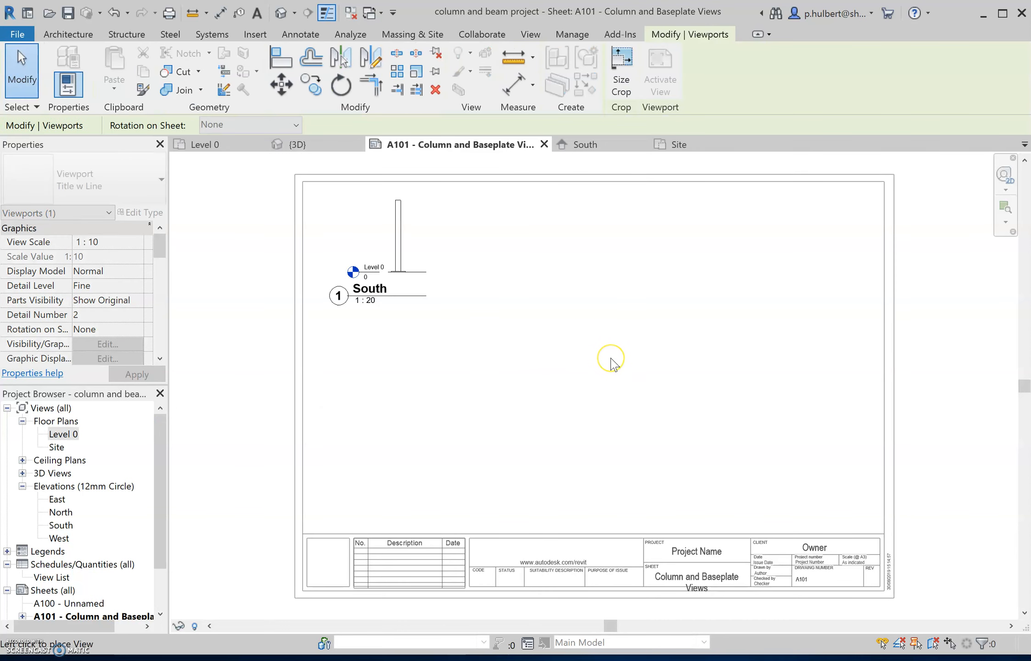
pyautogui.scroll(-6, 611, 360)
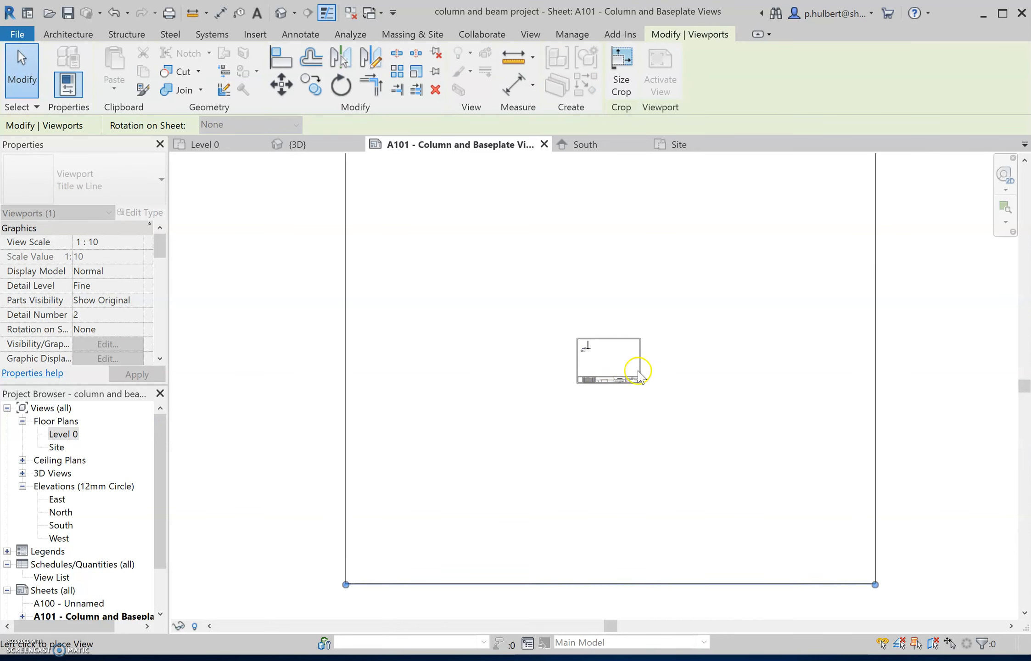
pyautogui.scroll(-3, 602, 394)
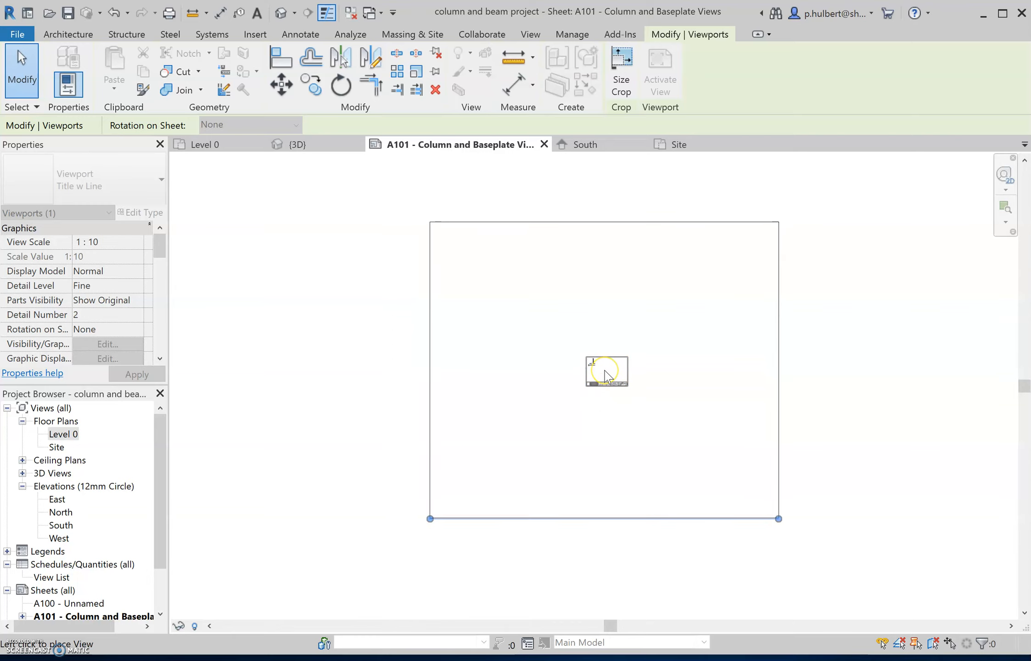
# - In the Level 0 floor plan, move the complete North elevation marker 10000 straight down to just above the column
pyautogui.doubleClick(60, 435)
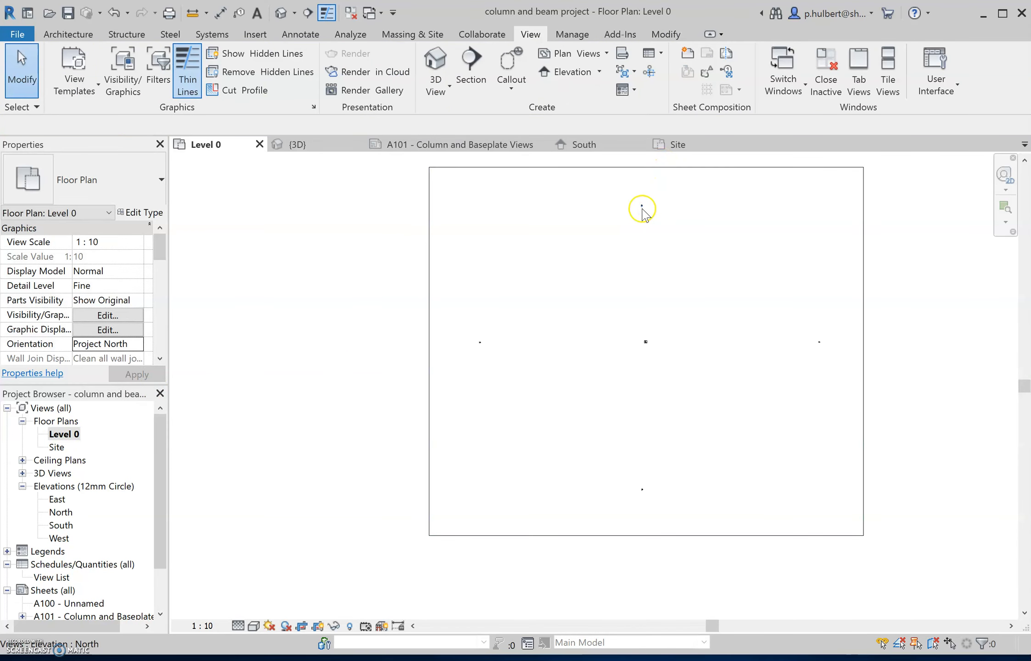
pyautogui.scroll(3, 643, 232)
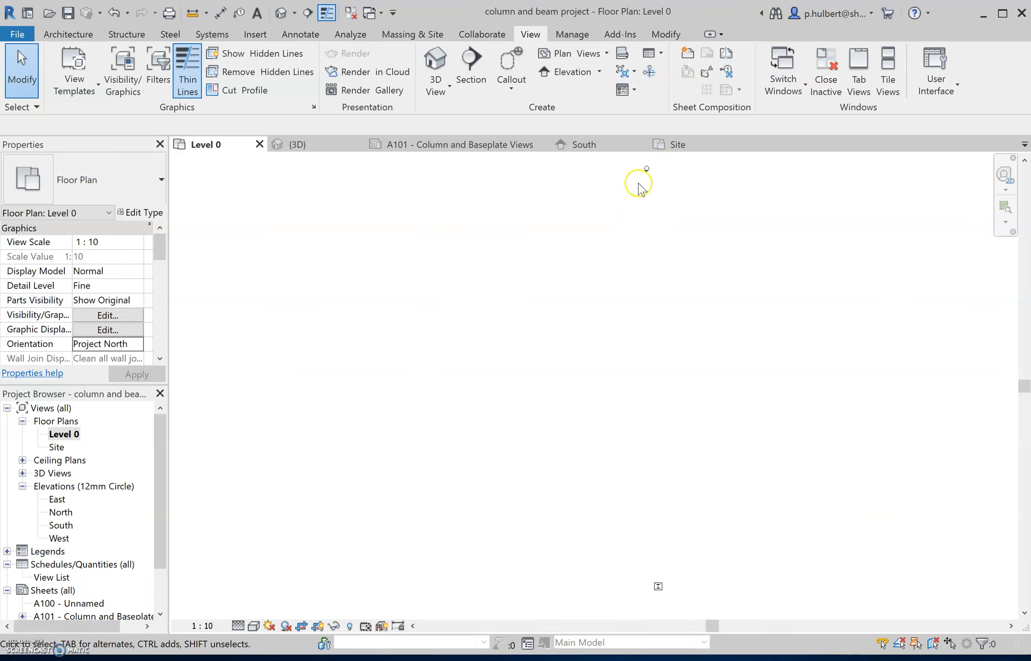
pyautogui.moveTo(642, 177); pyautogui.dragTo(542, 307, button='middle')
pyautogui.scroll(5, 541, 306)
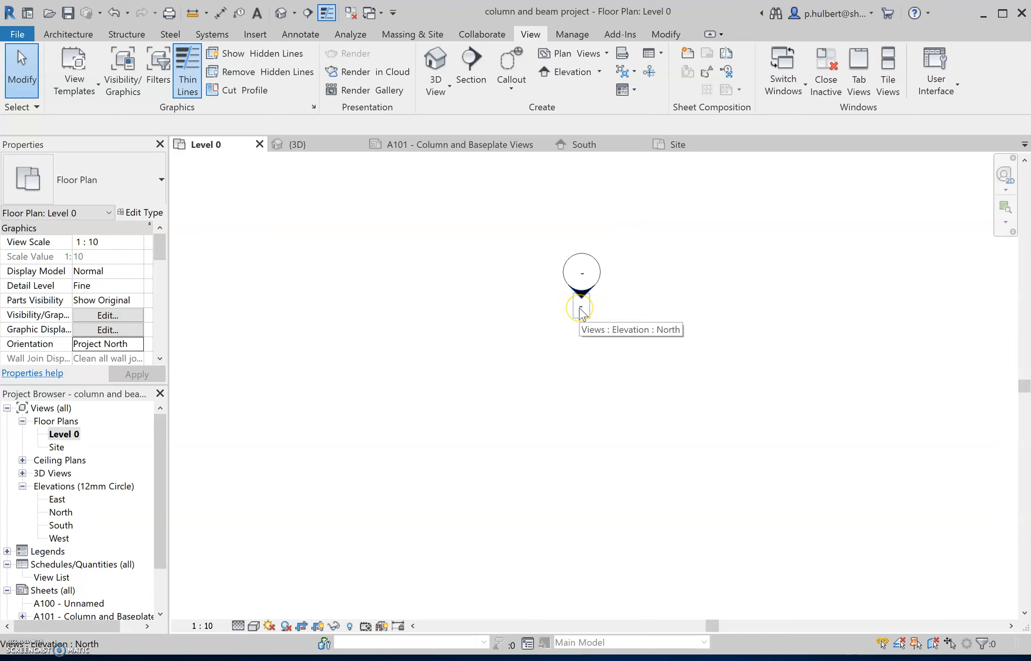
pyautogui.scroll(-2, 581, 312)
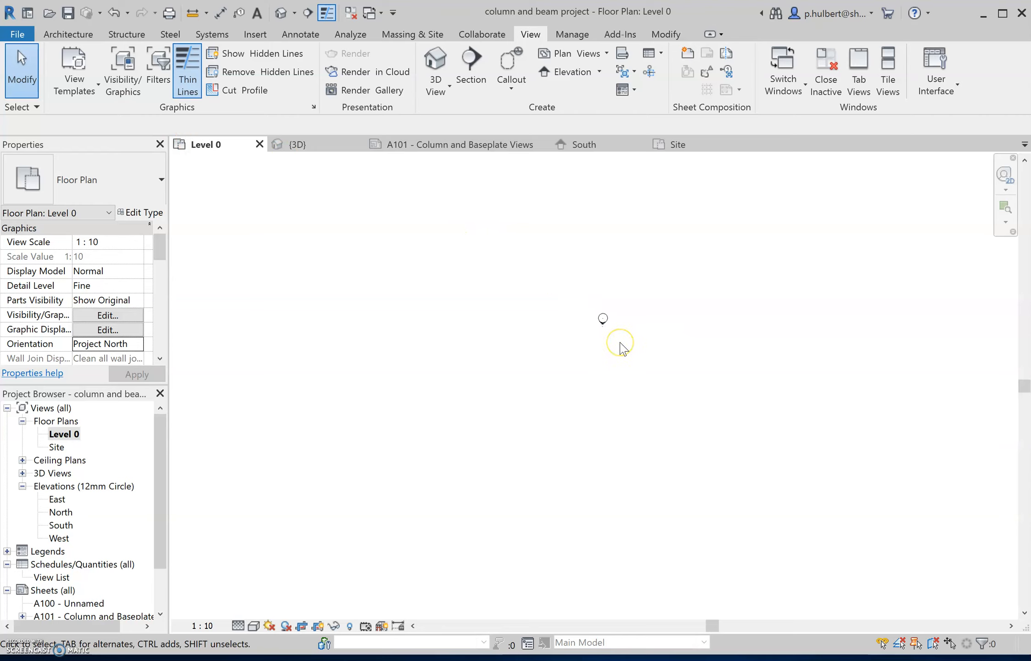
pyautogui.moveTo(665, 420); pyautogui.dragTo(624, 344, button='middle')
pyautogui.scroll(-1, 602, 318)
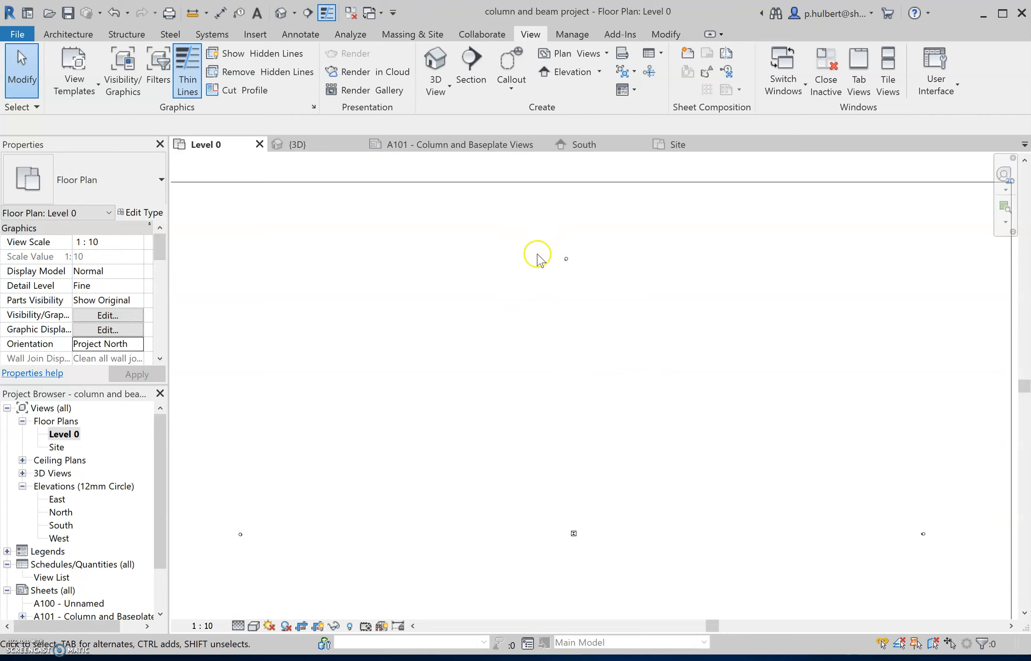
pyautogui.moveTo(546, 239); pyautogui.dragTo(598, 292)
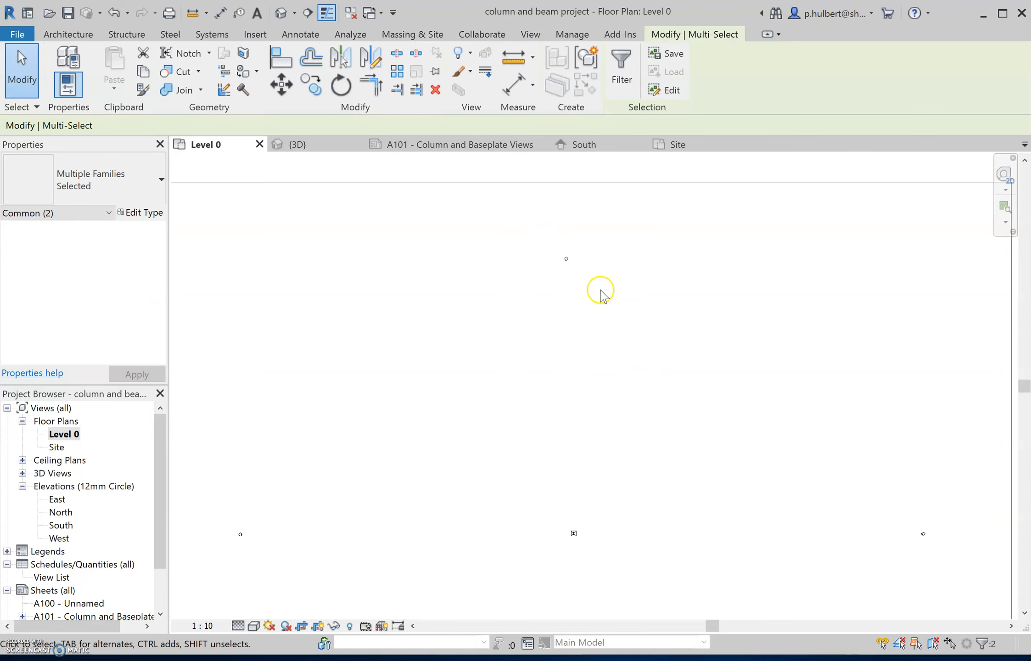
pyautogui.click(282, 85)
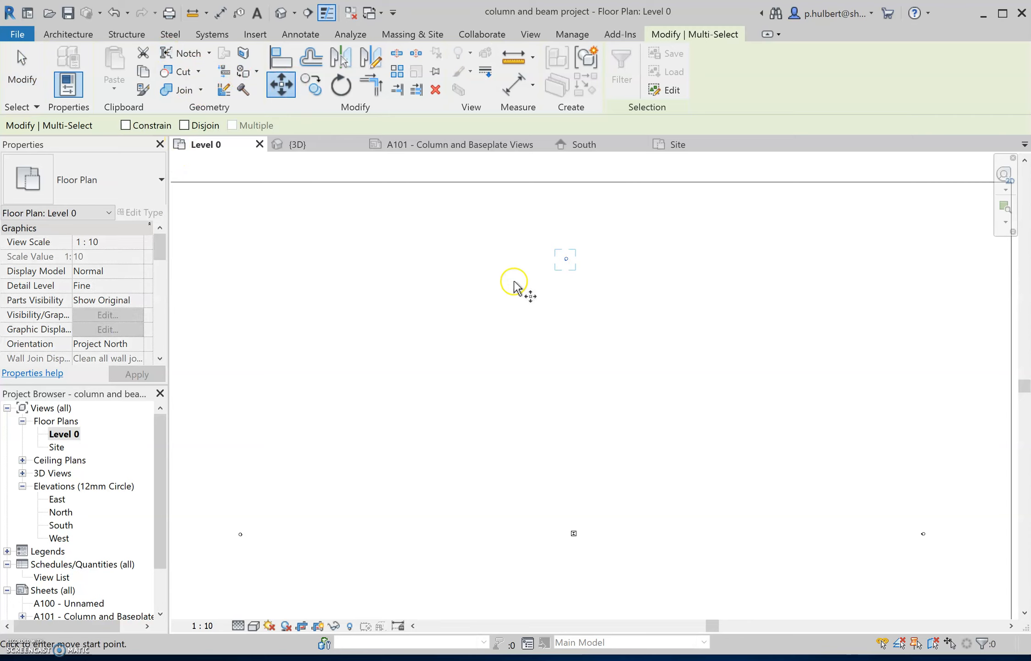
pyautogui.click(568, 266)
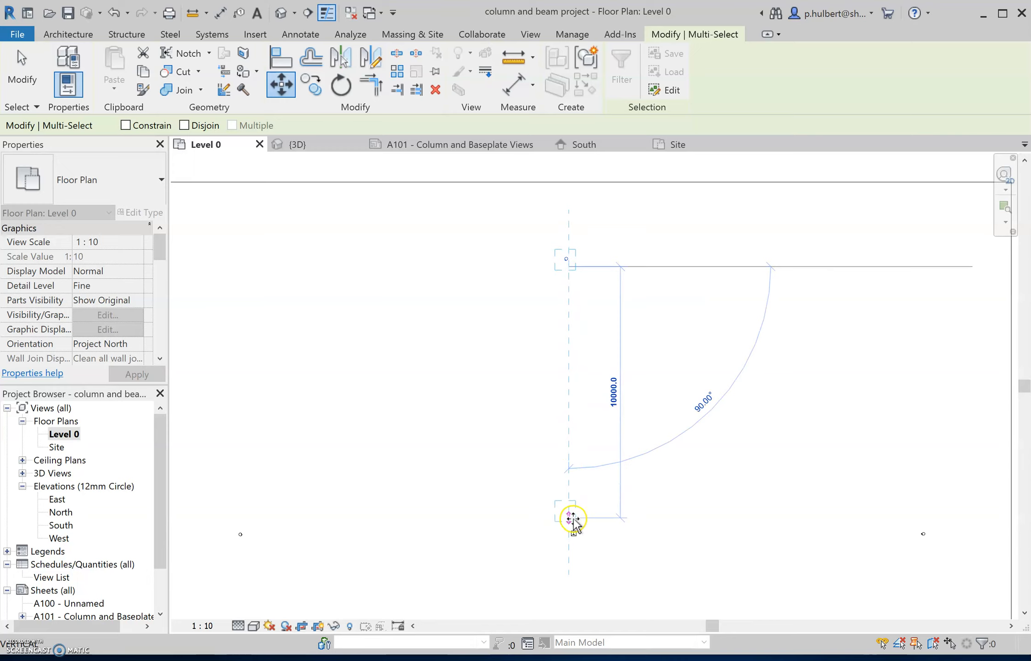
pyautogui.click(576, 519)
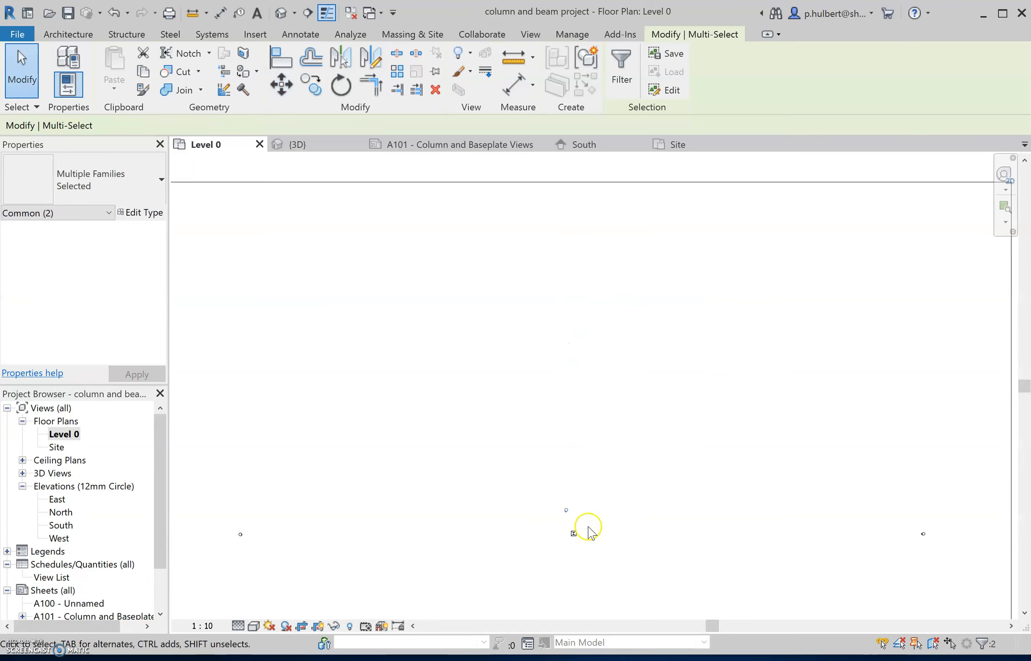
# - Move the East elevation marker horizontally inwards to just beside the column
pyautogui.click(923, 542)
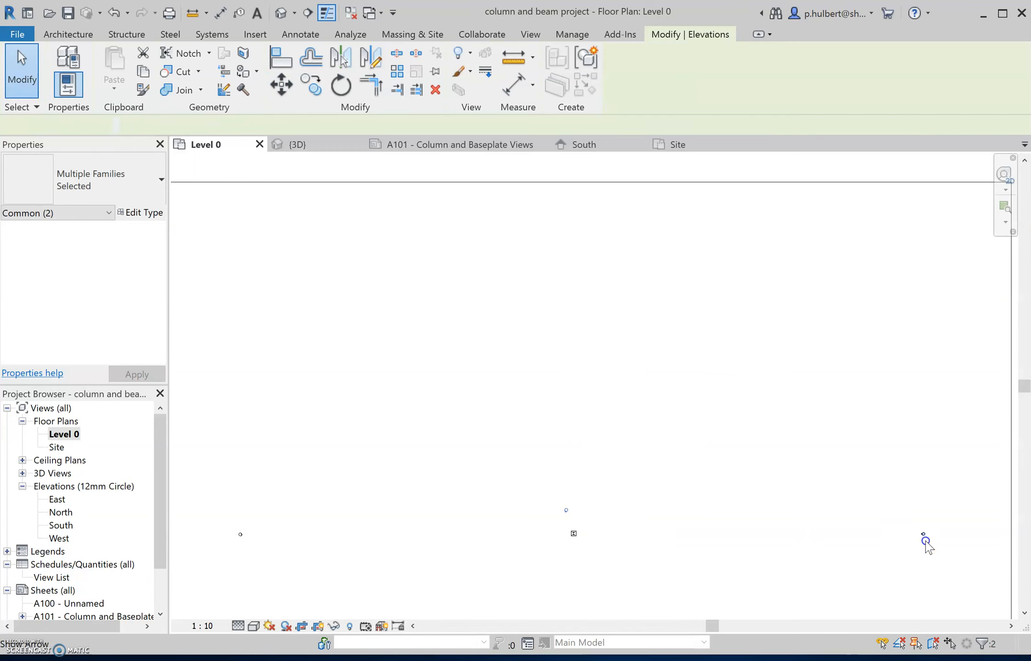
pyautogui.click(281, 84)
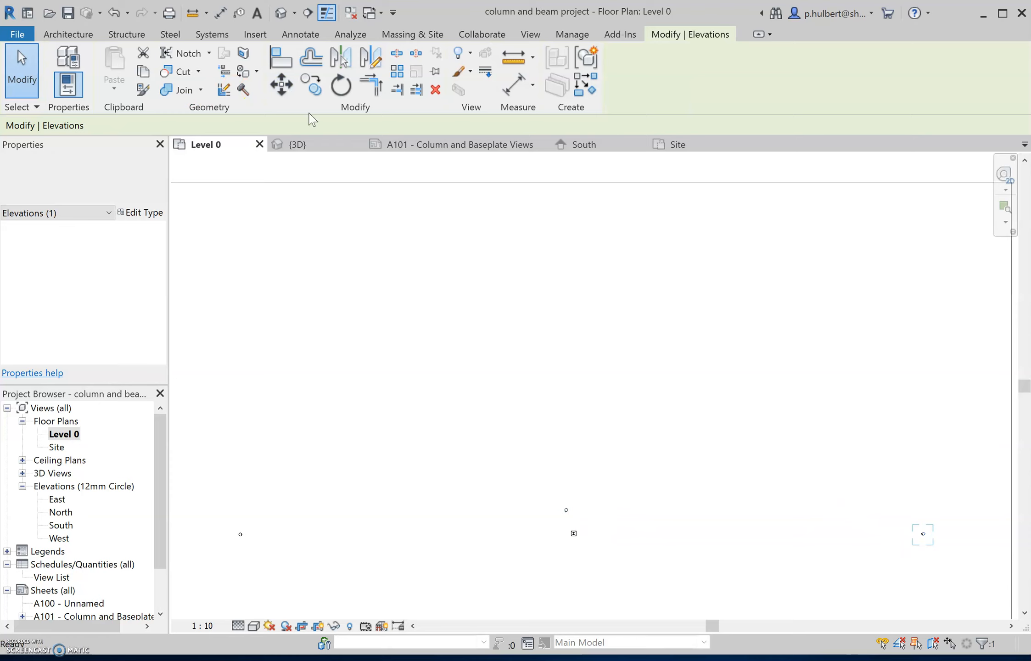
pyautogui.click(926, 555)
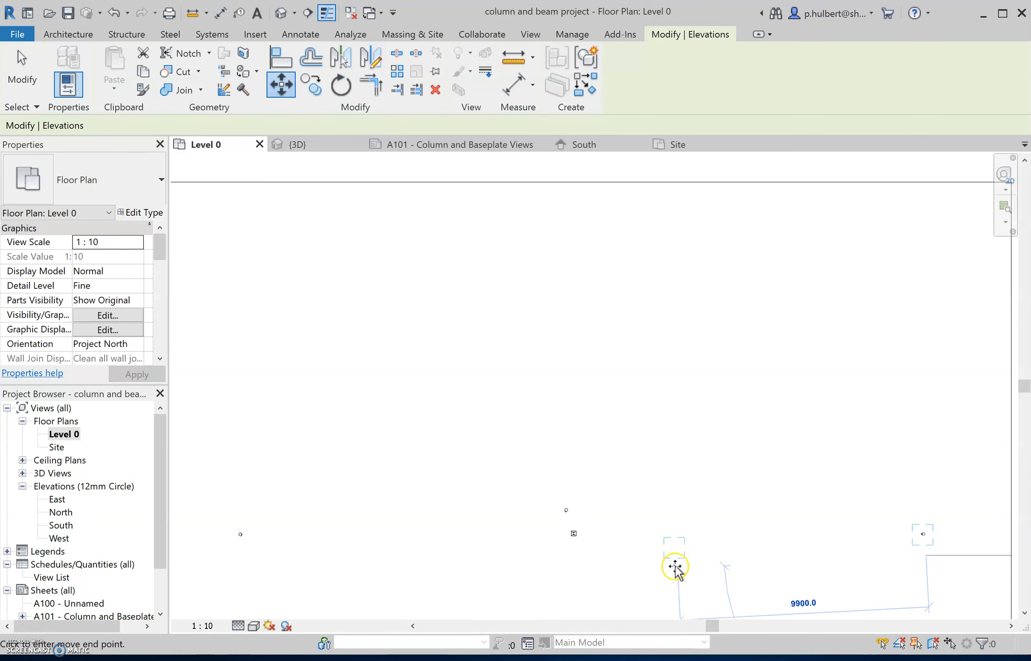
pyautogui.click(610, 556)
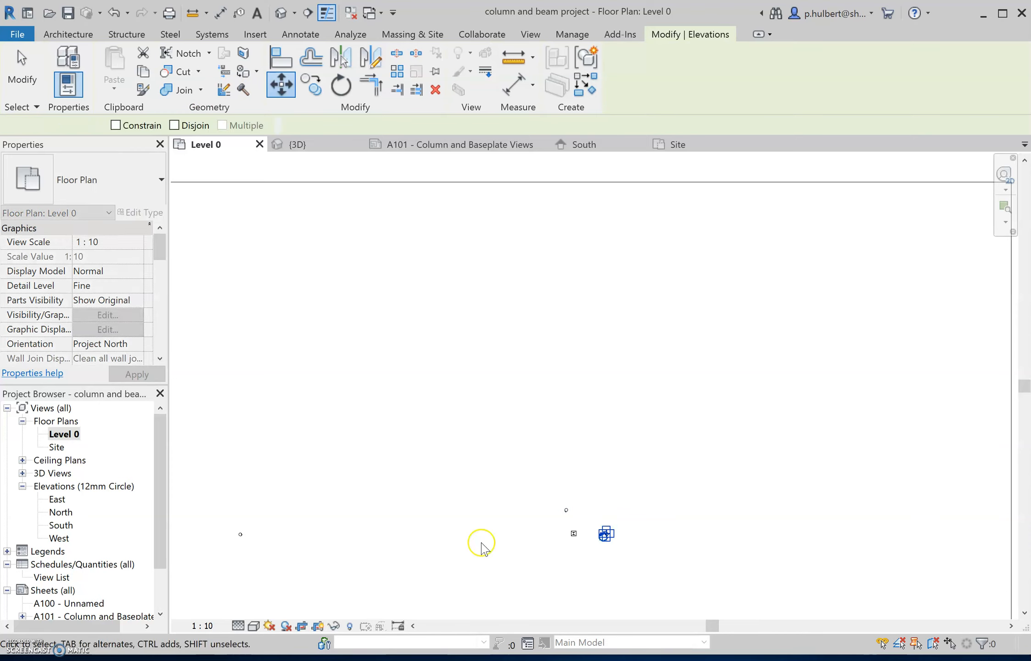
pyautogui.click(242, 533)
pyautogui.click(335, 419)
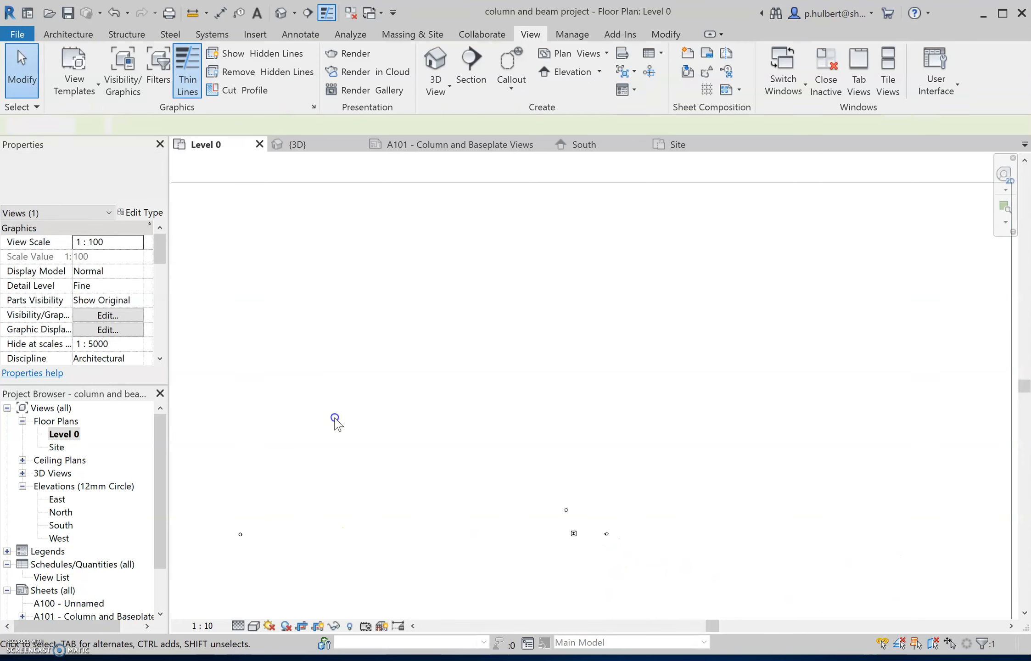
pyautogui.click(240, 534)
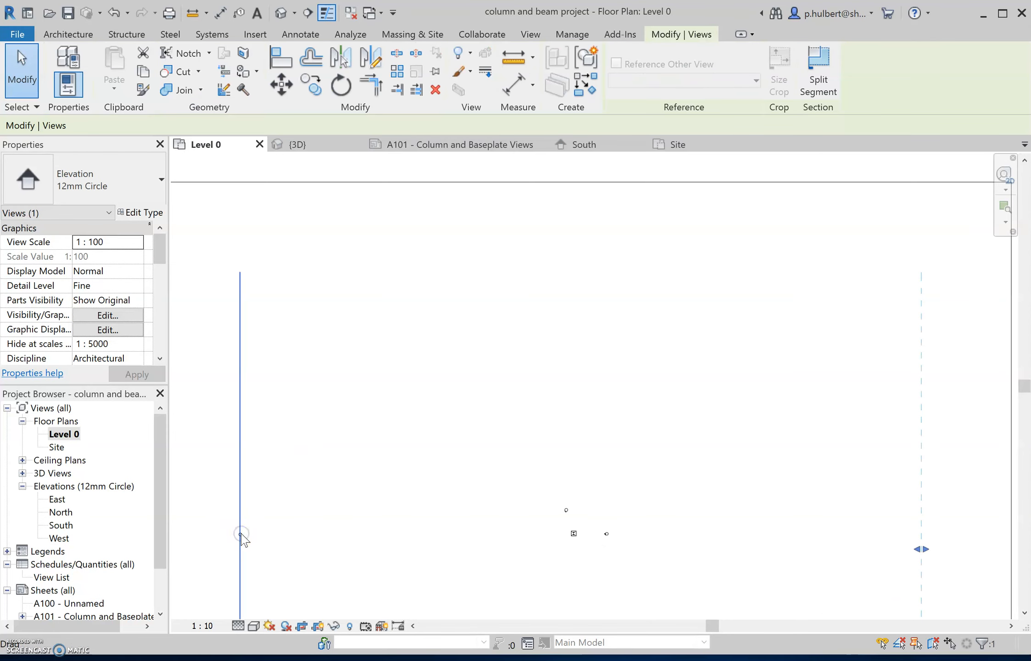
pyautogui.click(299, 510)
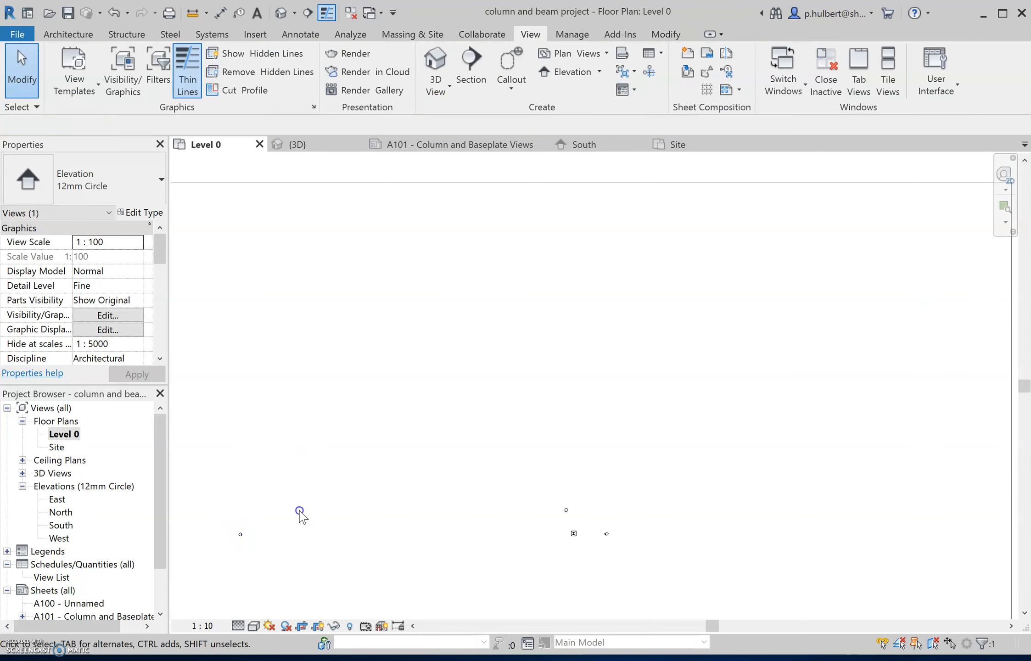
pyautogui.click(241, 533)
pyautogui.click(286, 494)
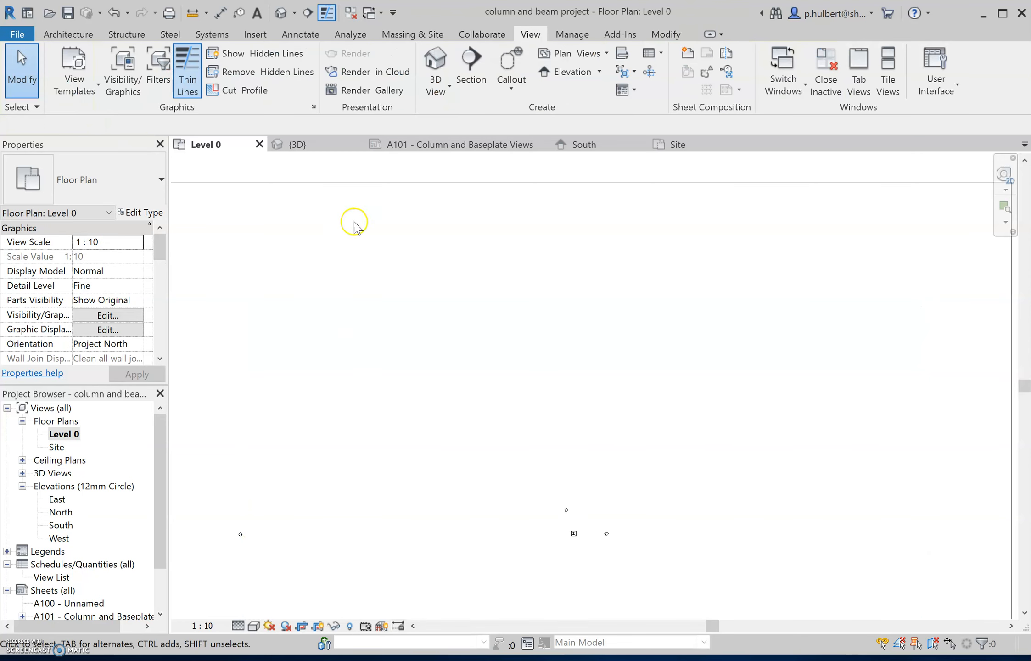
# - Move the complete West elevation marker horizontally inwards to just beside the column
pyautogui.moveTo(263, 554); pyautogui.dragTo(222, 517)
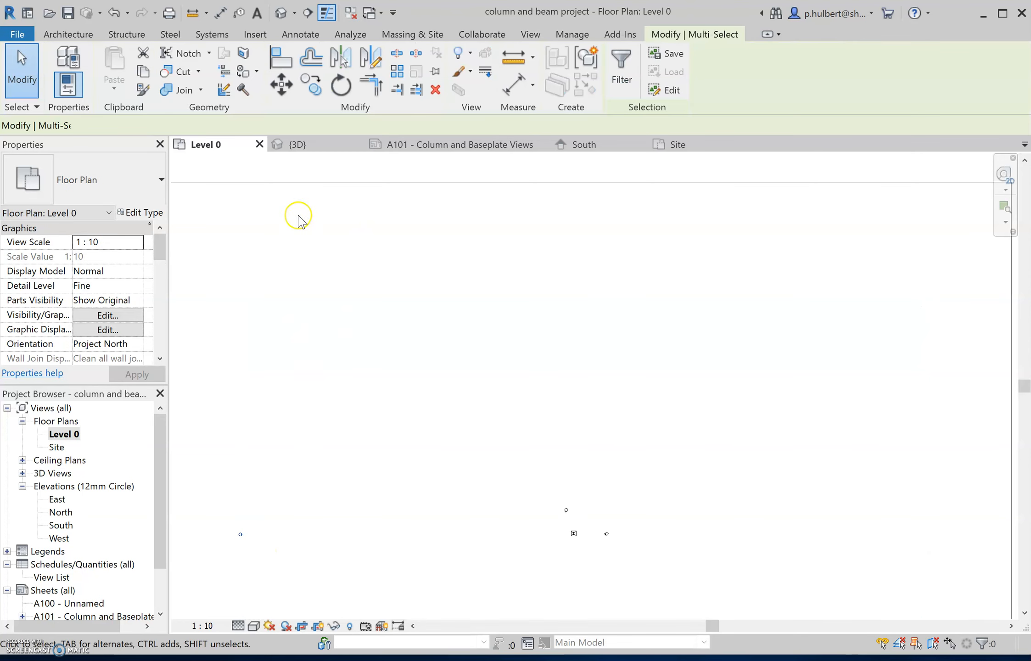
pyautogui.click(281, 84)
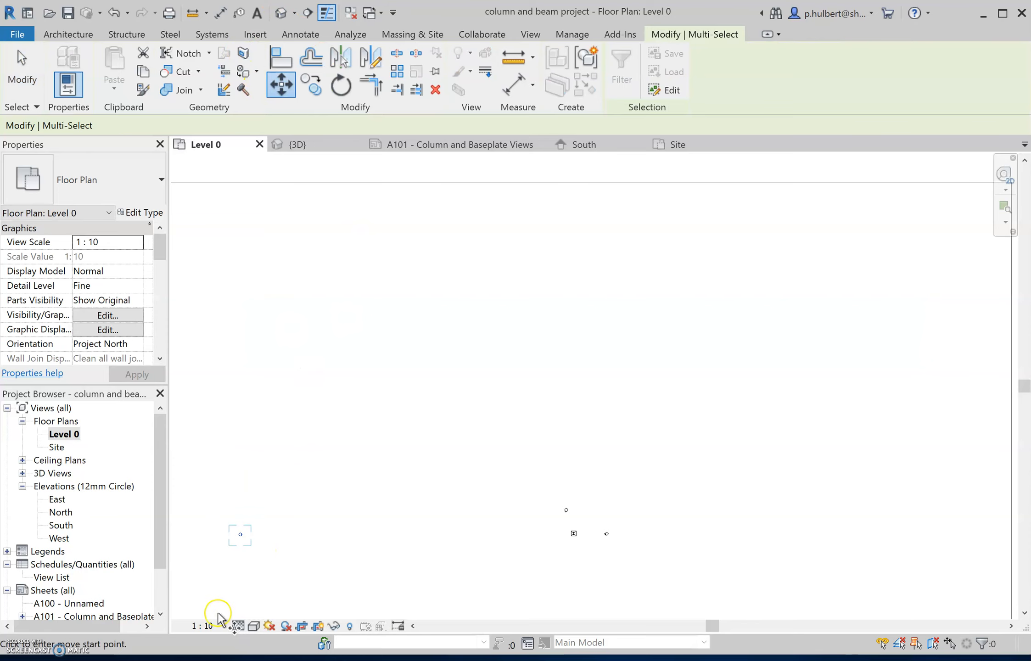
pyautogui.click(251, 543)
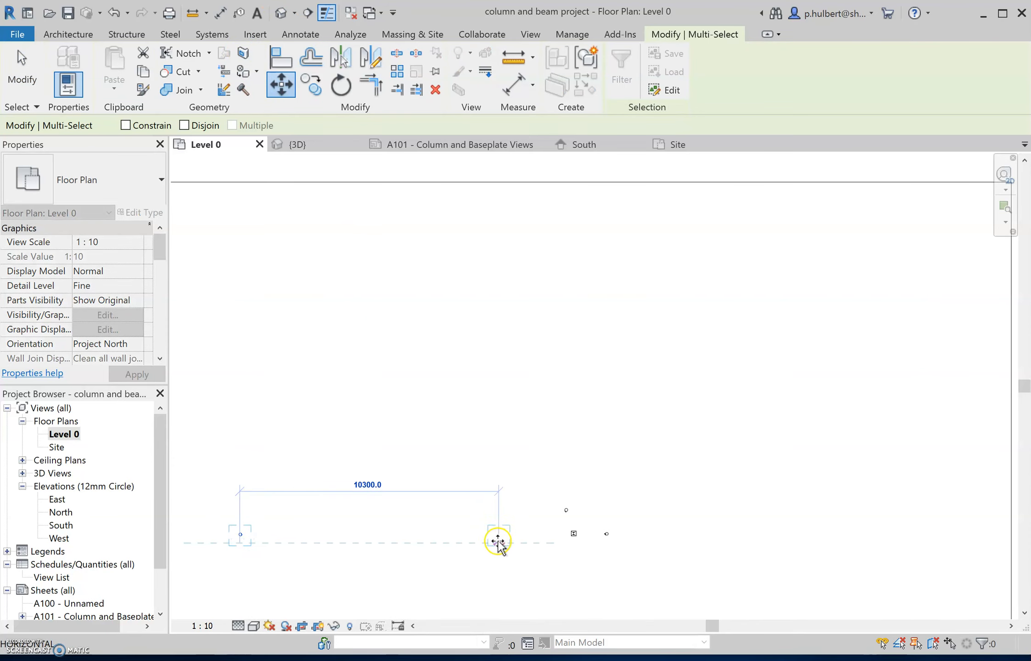
pyautogui.click(574, 533)
# - Move the complete South elevation marker 10000 straight up to just below the column
pyautogui.scroll(-4, 575, 535)
pyautogui.moveTo(604, 568); pyautogui.dragTo(588, 481, button='middle')
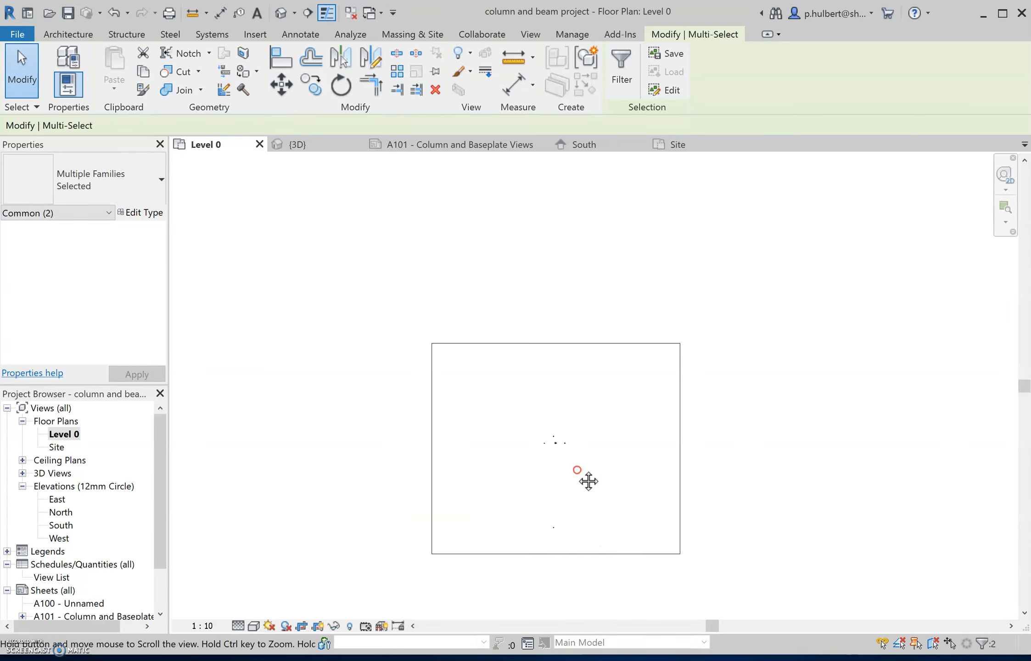
pyautogui.click(565, 536)
pyautogui.click(536, 527)
pyautogui.click(281, 84)
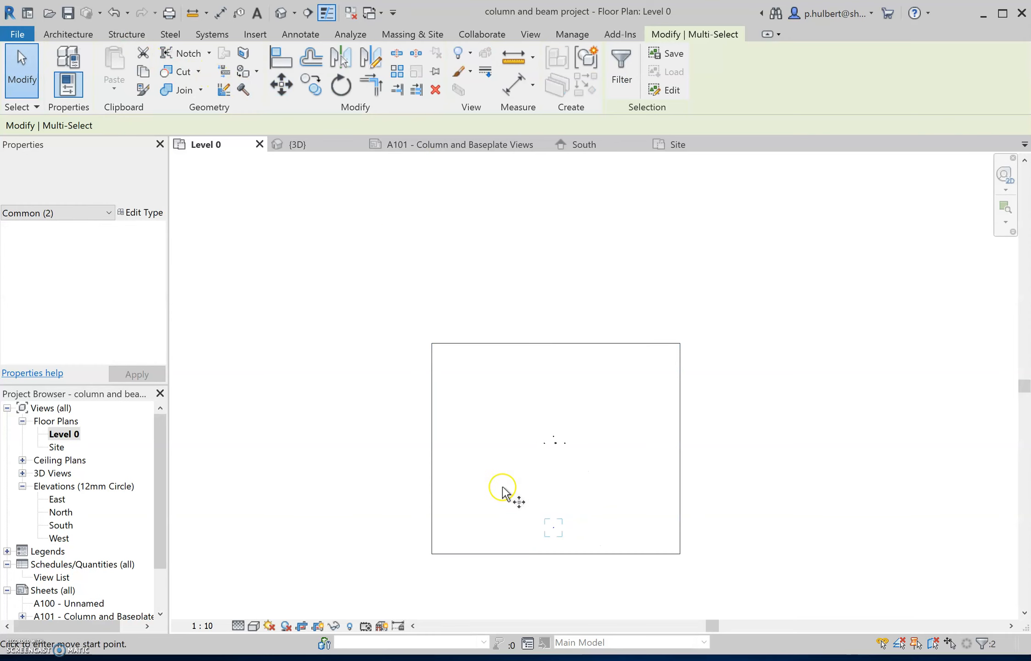
pyautogui.click(571, 527)
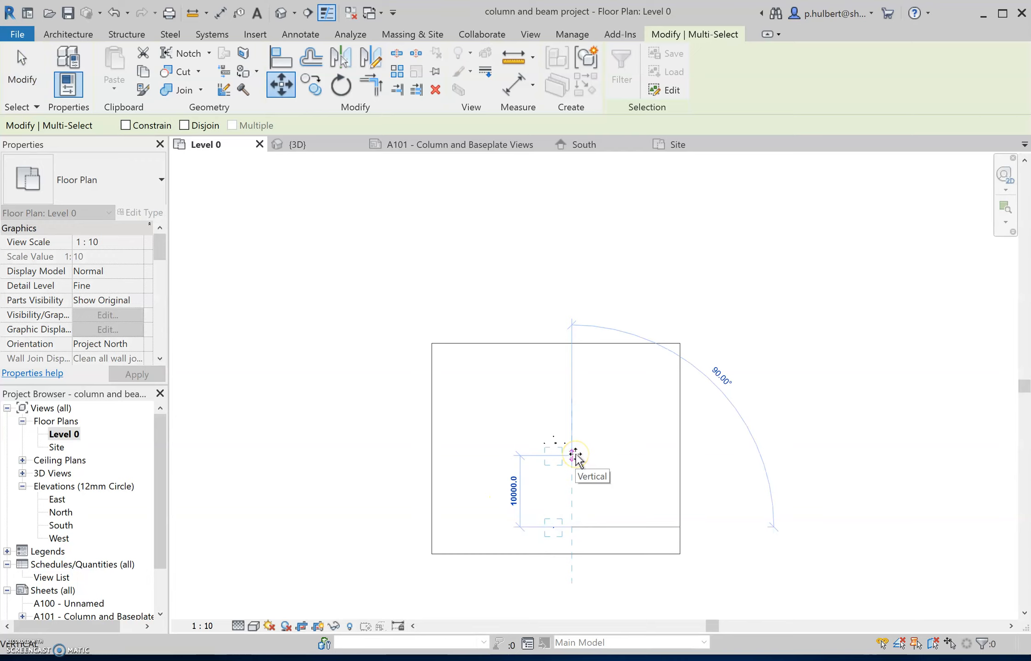
pyautogui.click(573, 455)
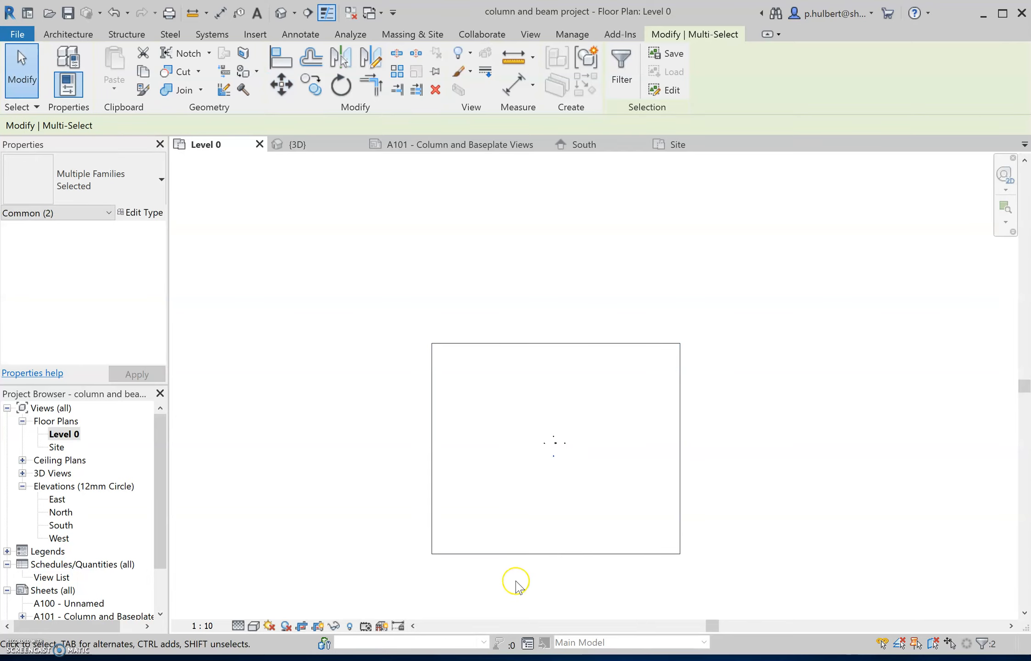
# - Examine how the four elevation markers sit around the column and how far the West elevation's view line and depth extend
pyautogui.press('a')
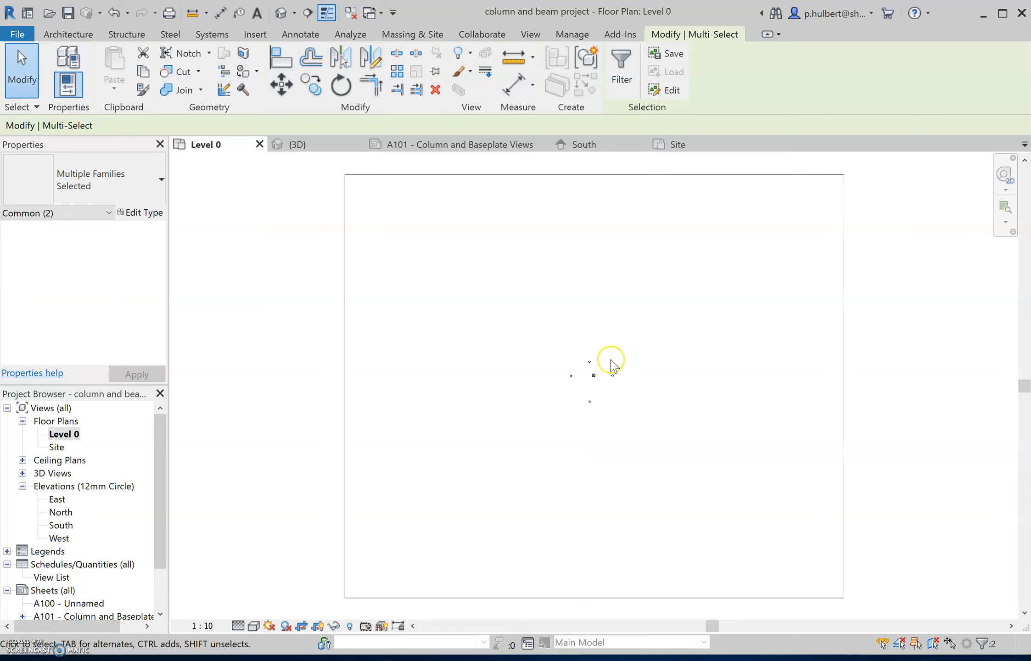
pyautogui.scroll(8, 592, 386)
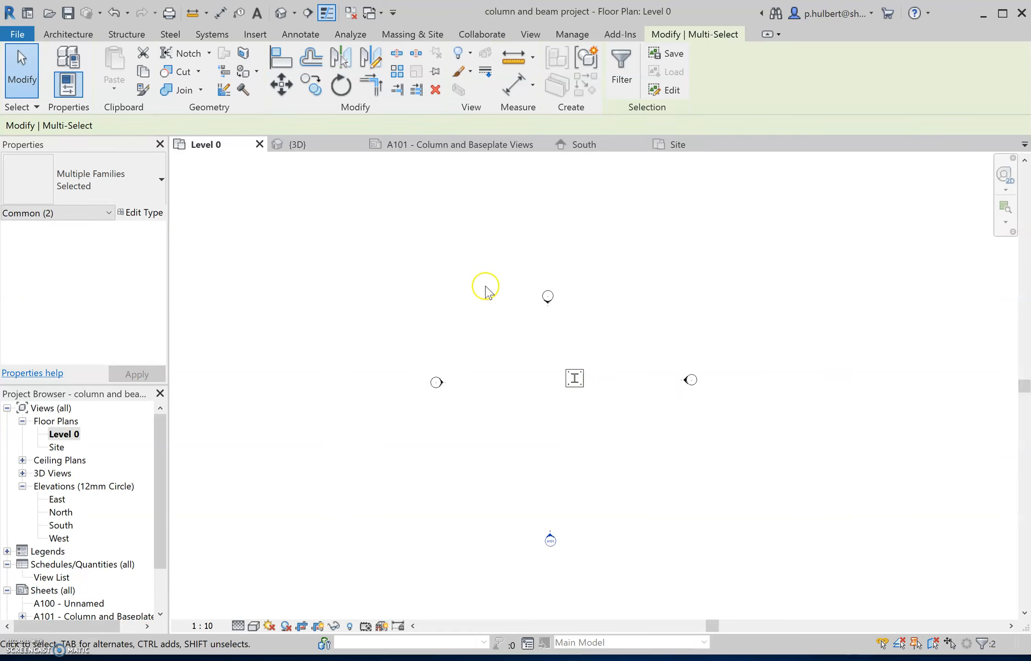
pyautogui.scroll(4, 520, 328)
pyautogui.scroll(-3, 574, 306)
pyautogui.scroll(-4, 576, 311)
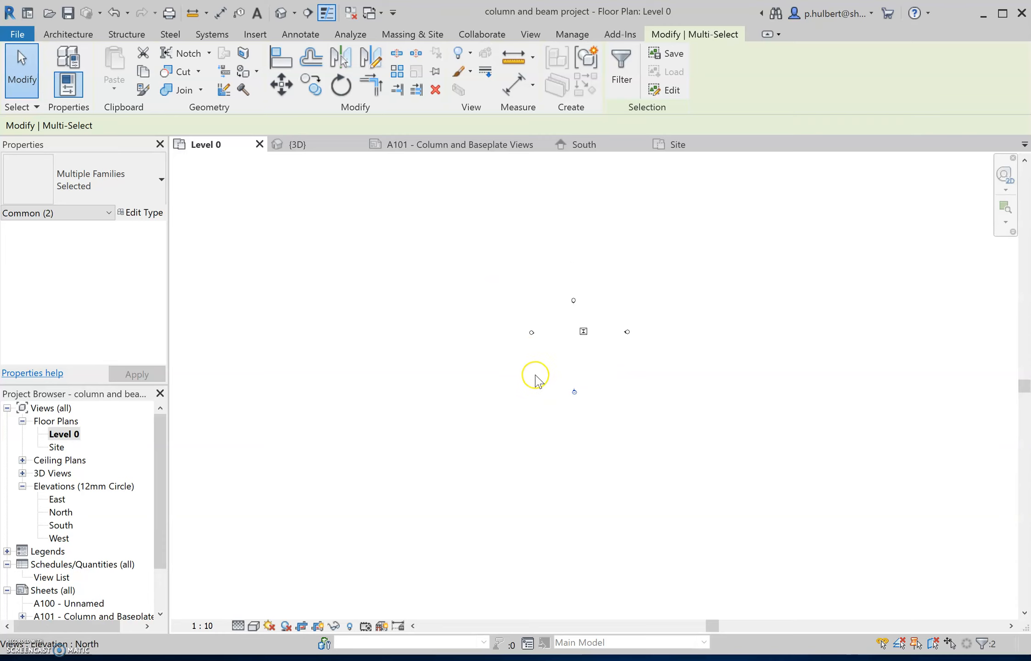
pyautogui.click(532, 333)
pyautogui.scroll(-3, 683, 357)
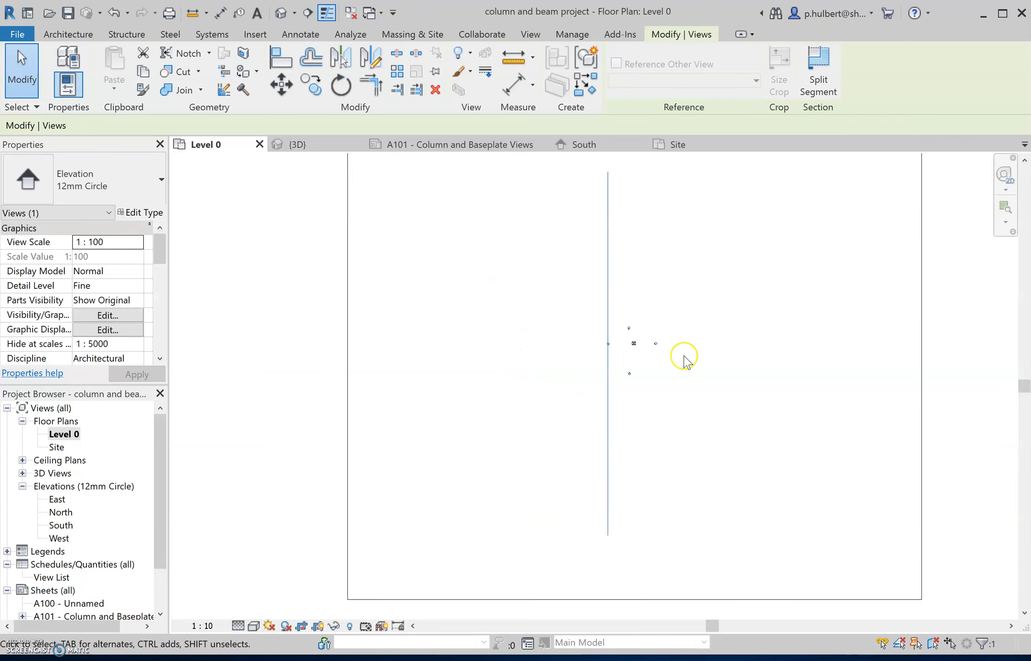
pyautogui.click(608, 320)
pyautogui.scroll(-3, 847, 425)
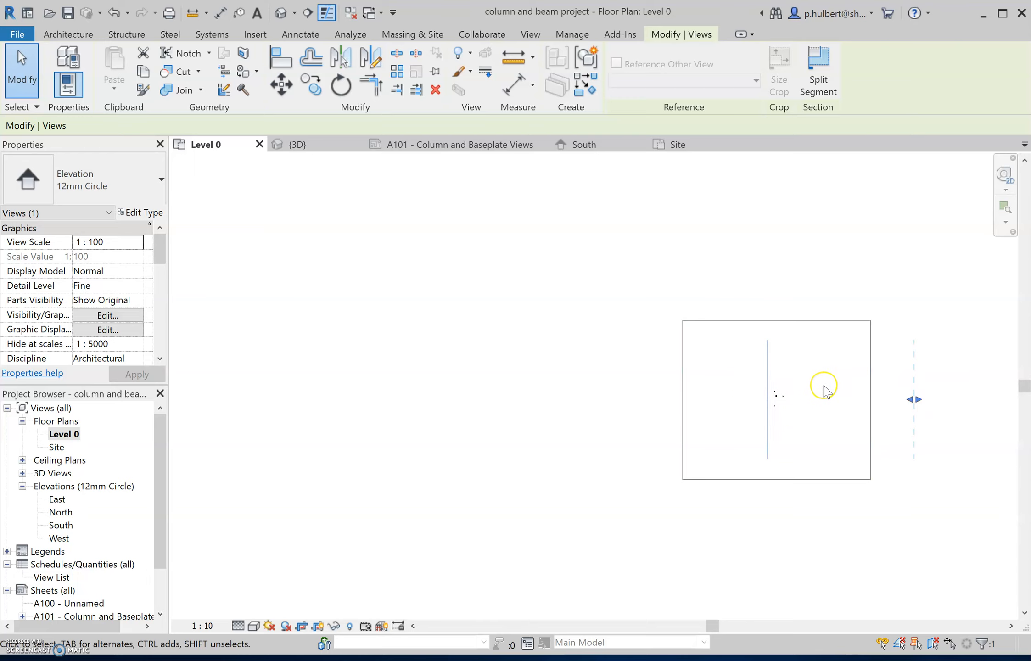
# - Shrink all four sides of the Level 0 crop region to fit closely around the column and its elevation markers
pyautogui.click(870, 393)
pyautogui.moveTo(870, 400); pyautogui.dragTo(787, 404)
pyautogui.moveTo(683, 399); pyautogui.dragTo(761, 398)
pyautogui.moveTo(778, 478); pyautogui.dragTo(776, 412)
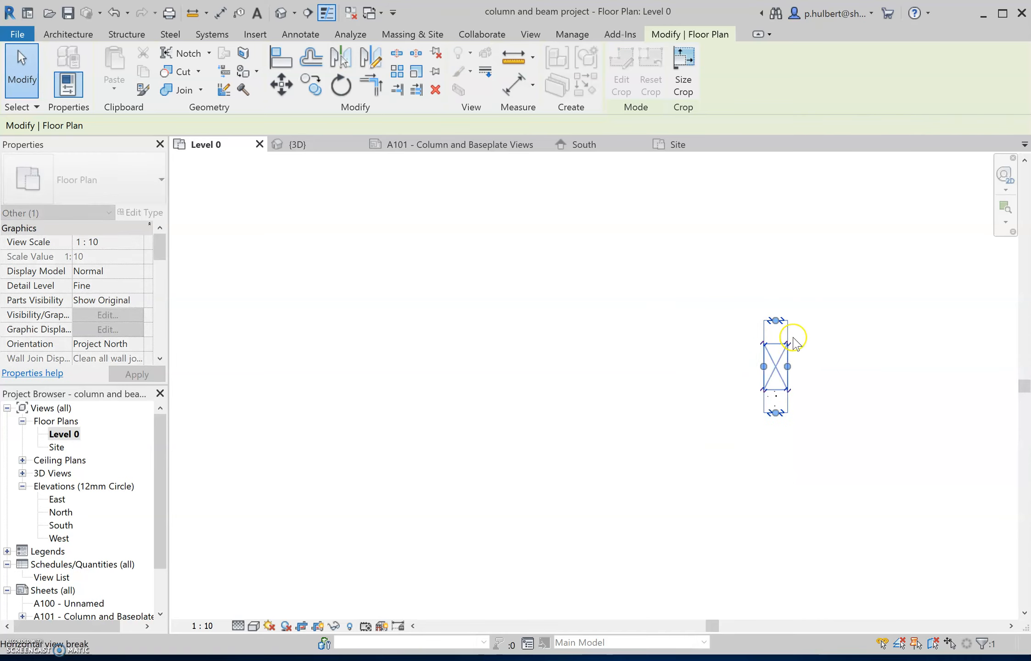
pyautogui.moveTo(775, 318); pyautogui.dragTo(775, 385)
pyautogui.click(595, 420)
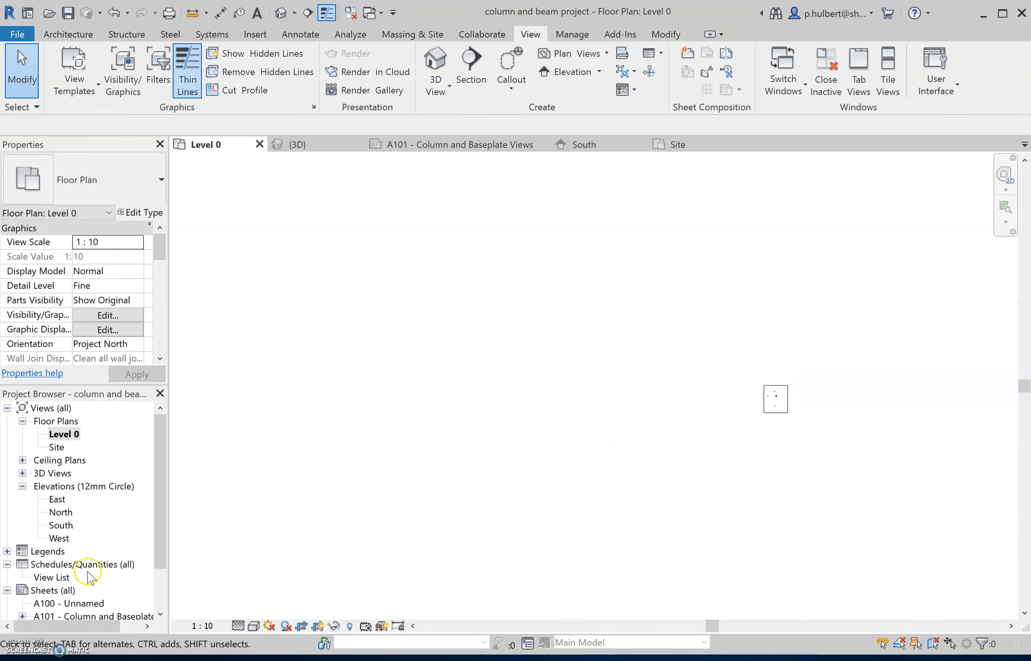
# - Open sheet A101 - Column and Baseplate Views
pyautogui.doubleClick(51, 592)
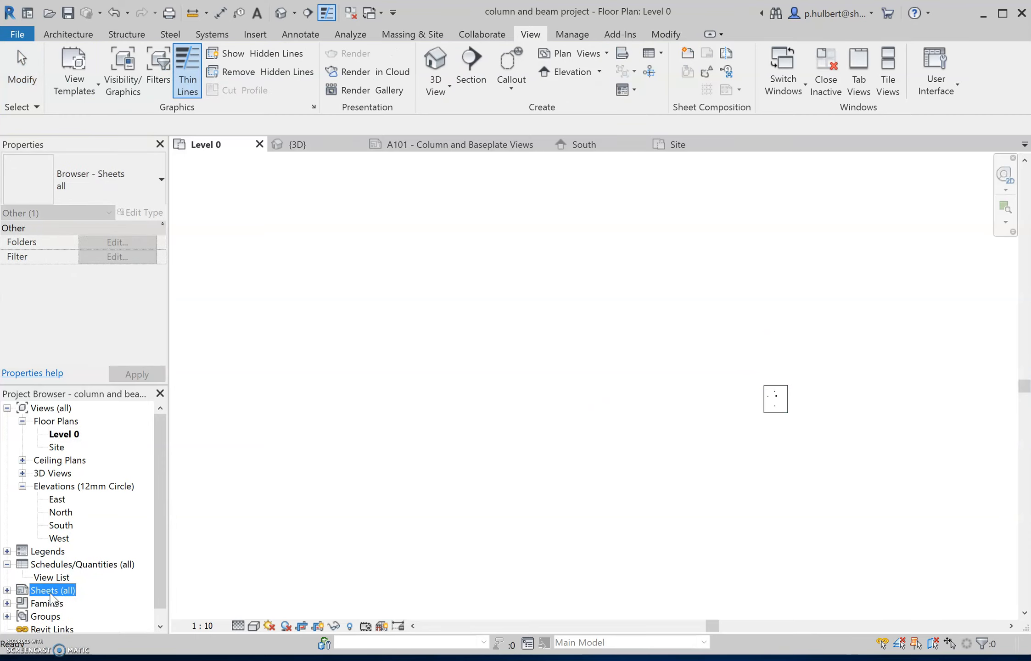
pyautogui.click(7, 590)
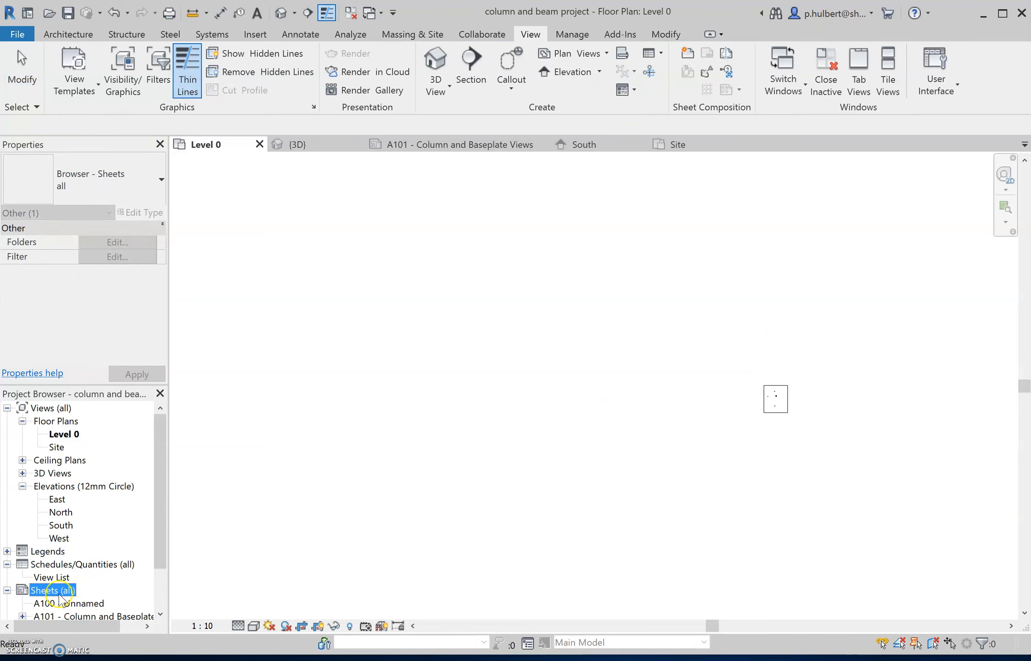
pyautogui.click(130, 617)
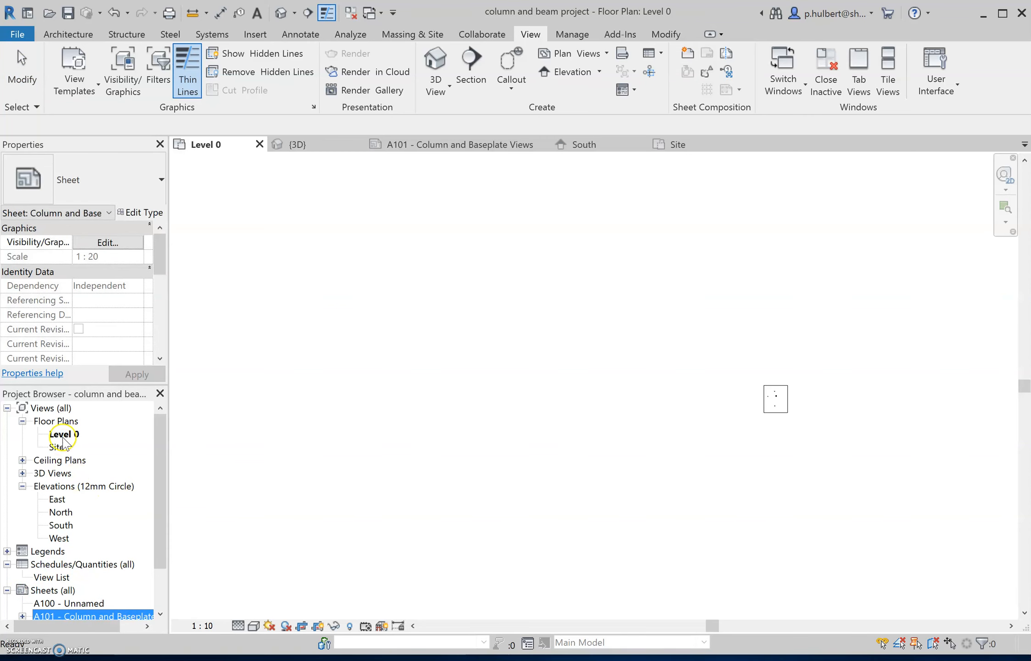
pyautogui.scroll(-1, 133, 573)
pyautogui.doubleClick(108, 596)
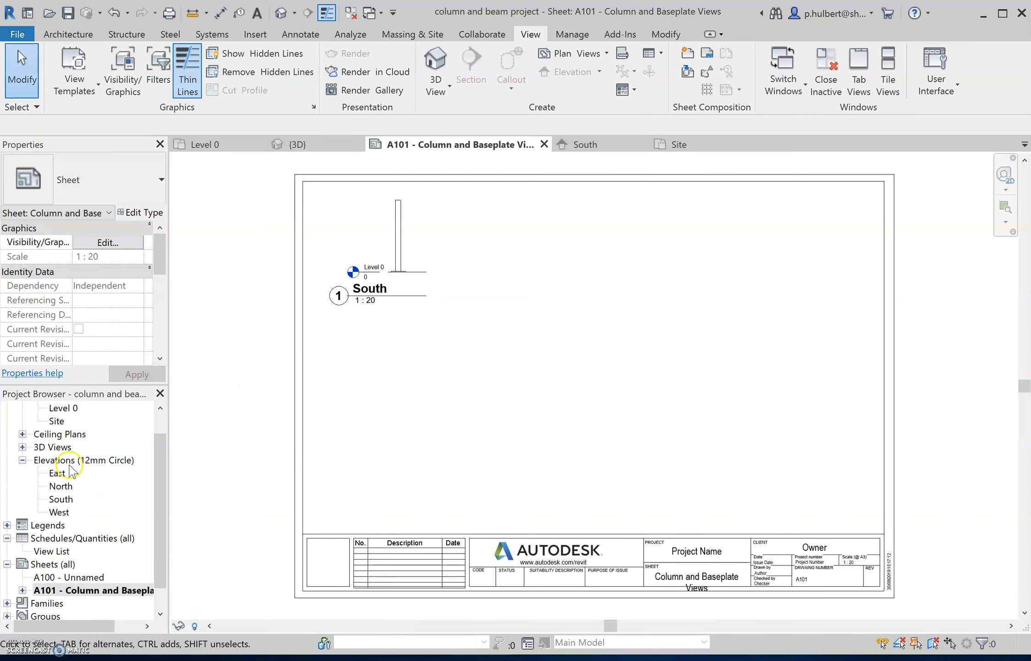
# - Try to place the newly cropped Level 0 floor plan on the sheet
pyautogui.click(63, 408)
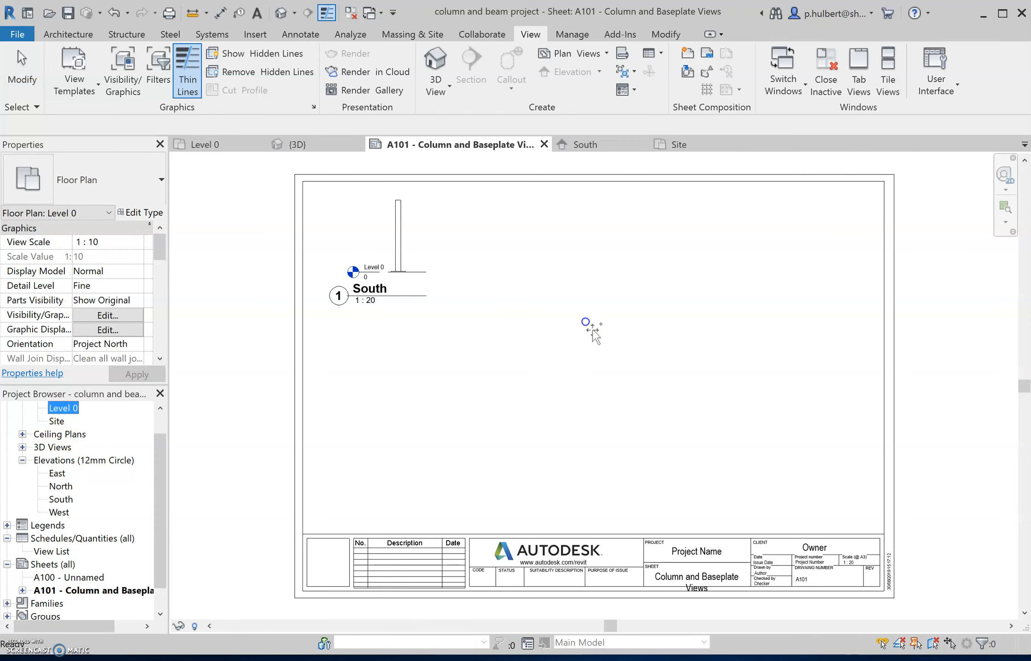
pyautogui.moveTo(662, 326); pyautogui.dragTo(662, 328)
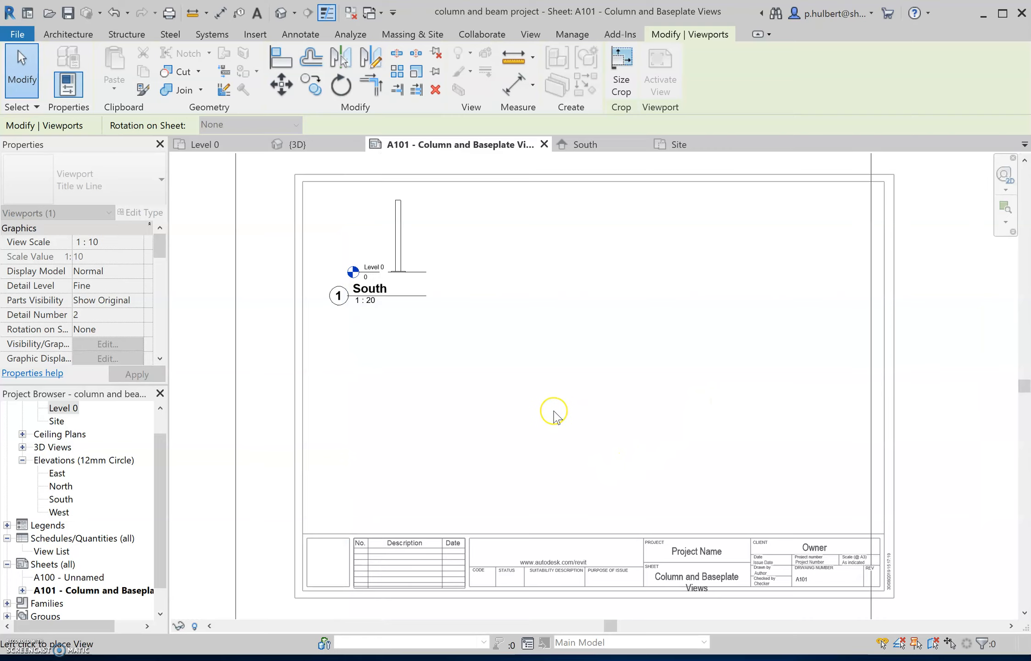
pyautogui.scroll(-5, 554, 416)
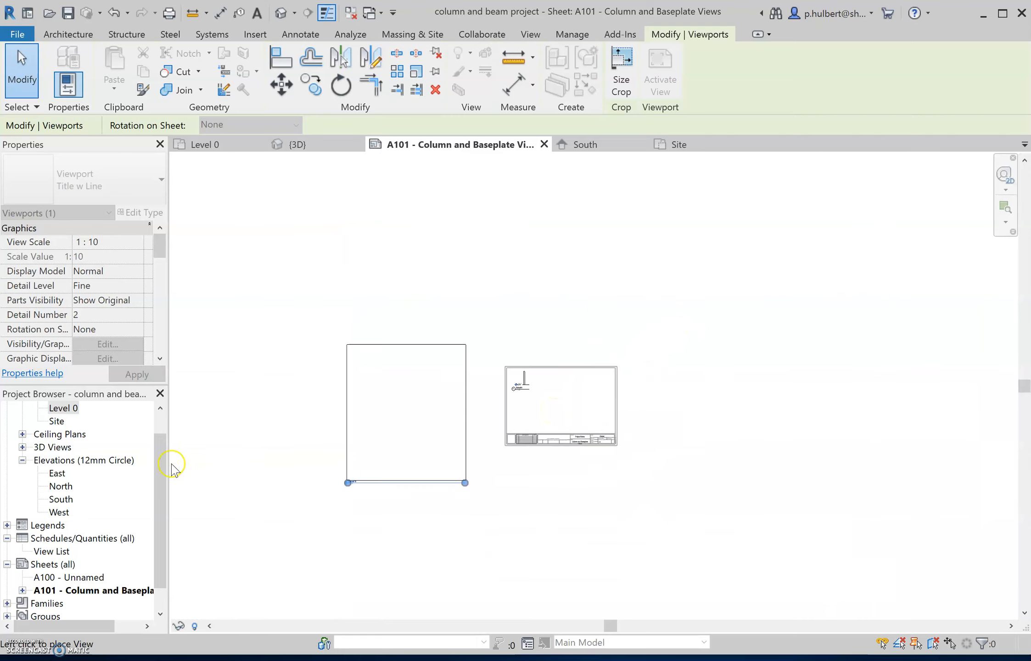
# - Place the Site floor plan on sheet A101 to the right of the South elevation, with the two view titles aligned
pyautogui.moveTo(164, 454); pyautogui.dragTo(163, 436)
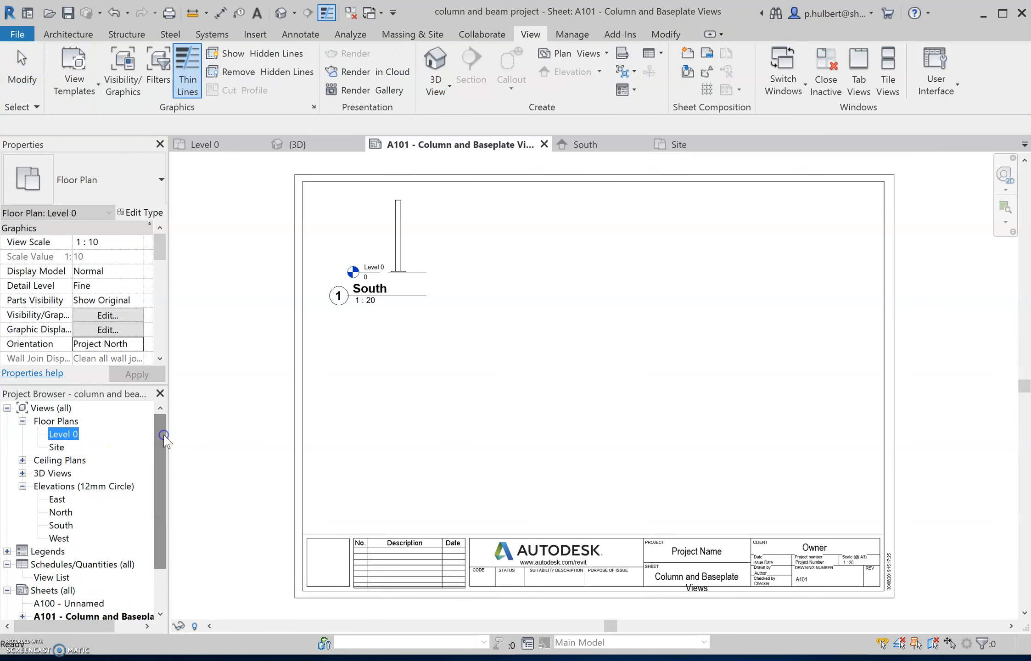
pyautogui.click(56, 447)
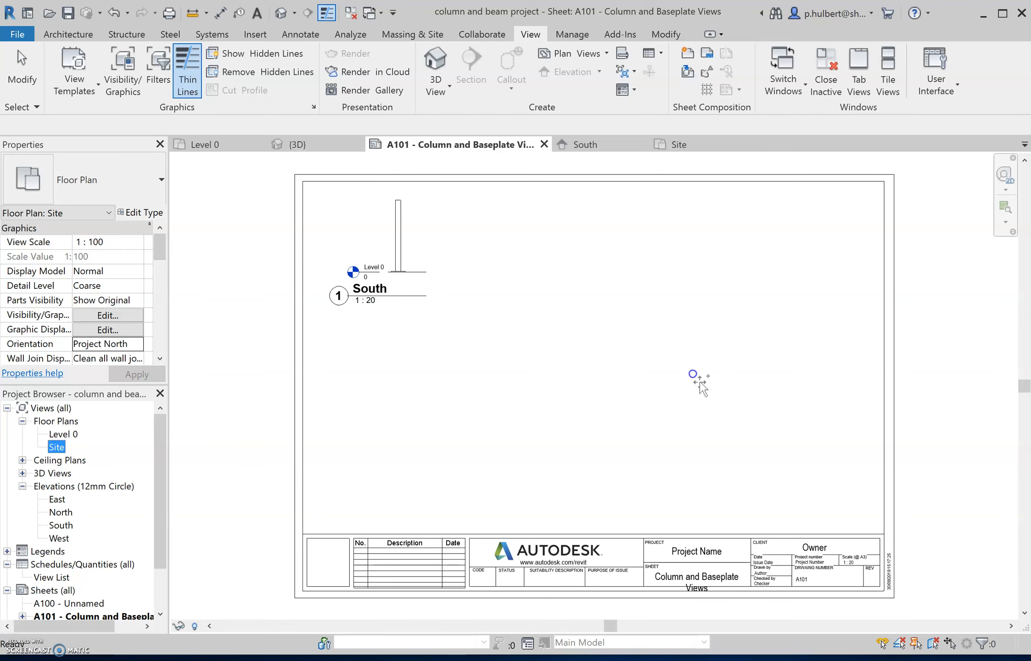
pyautogui.moveTo(694, 377); pyautogui.dragTo(692, 375)
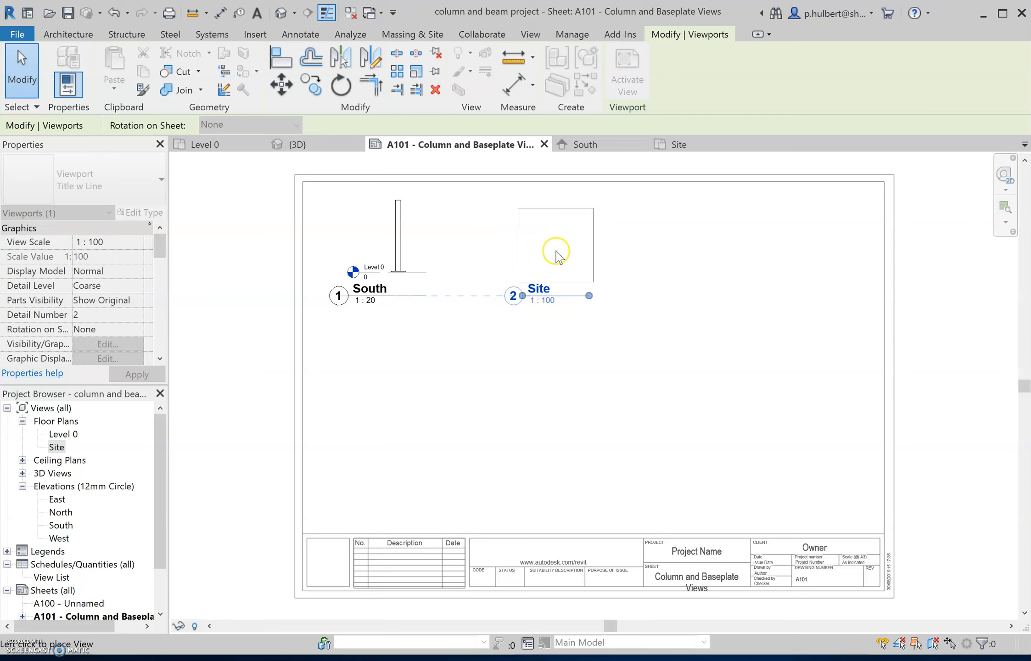
pyautogui.click(557, 251)
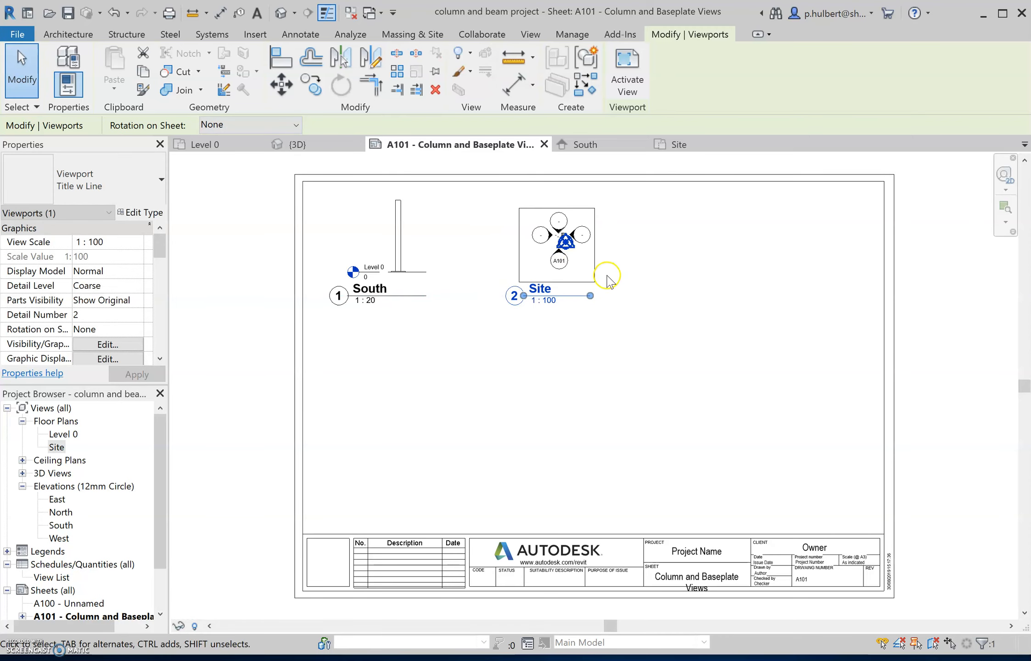
pyautogui.click(652, 294)
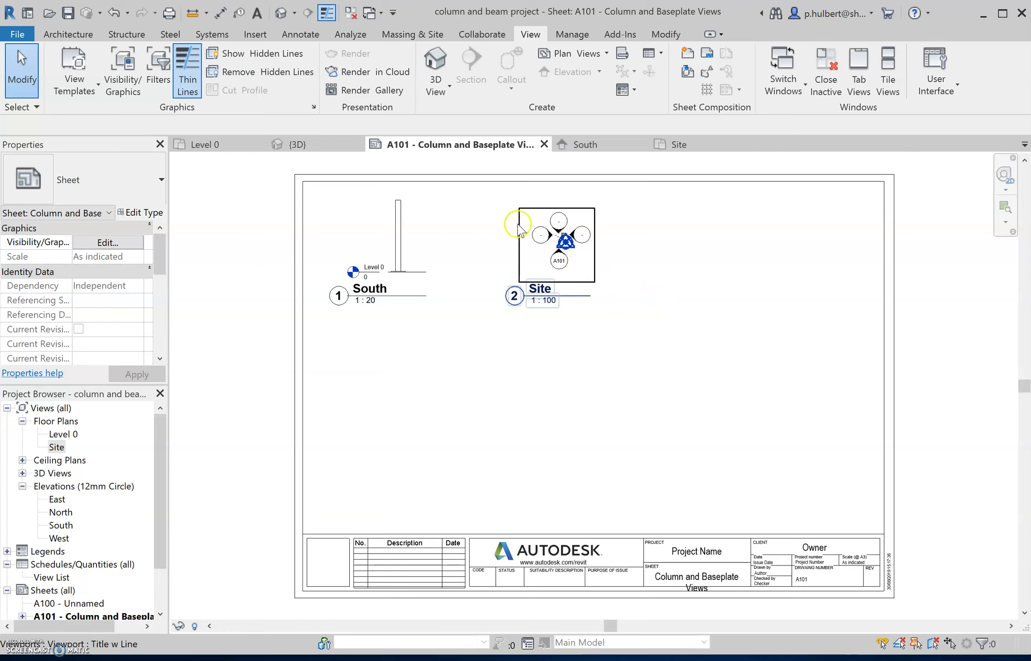
pyautogui.scroll(2, 528, 260)
pyautogui.scroll(2, 611, 275)
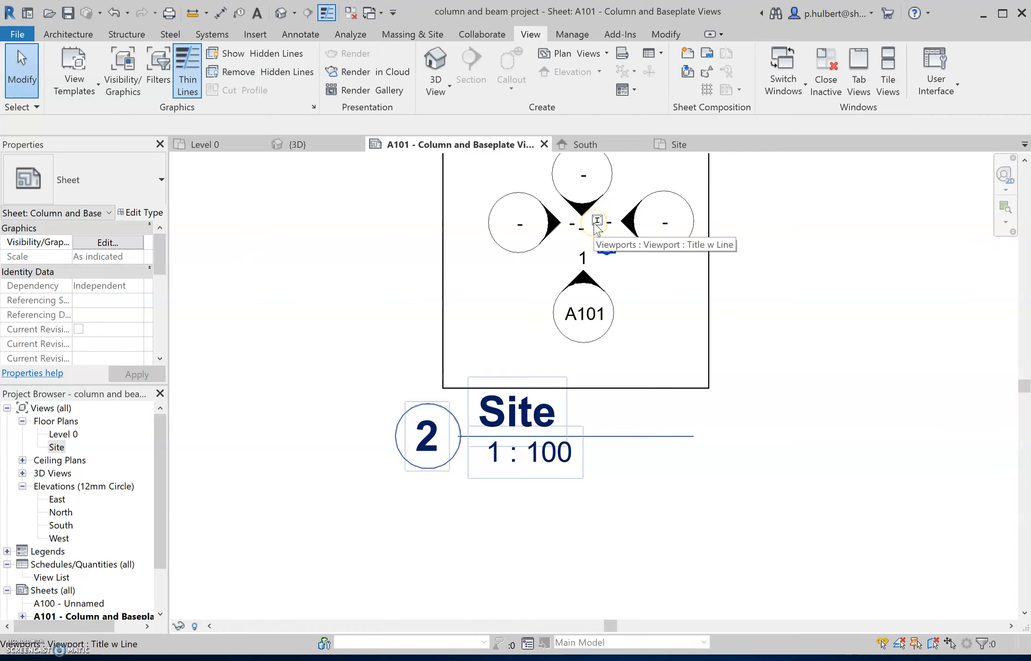
pyautogui.click(248, 553)
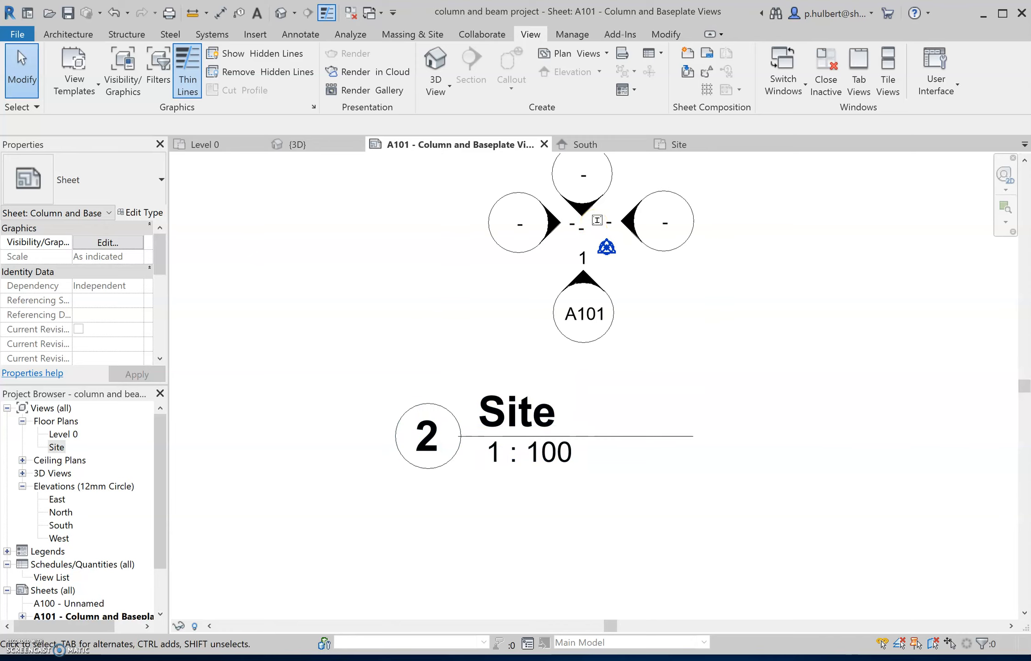
# - In the Site floor plan, bring the crop region's left edge in to just beside the column's baseplate
pyautogui.click(679, 144)
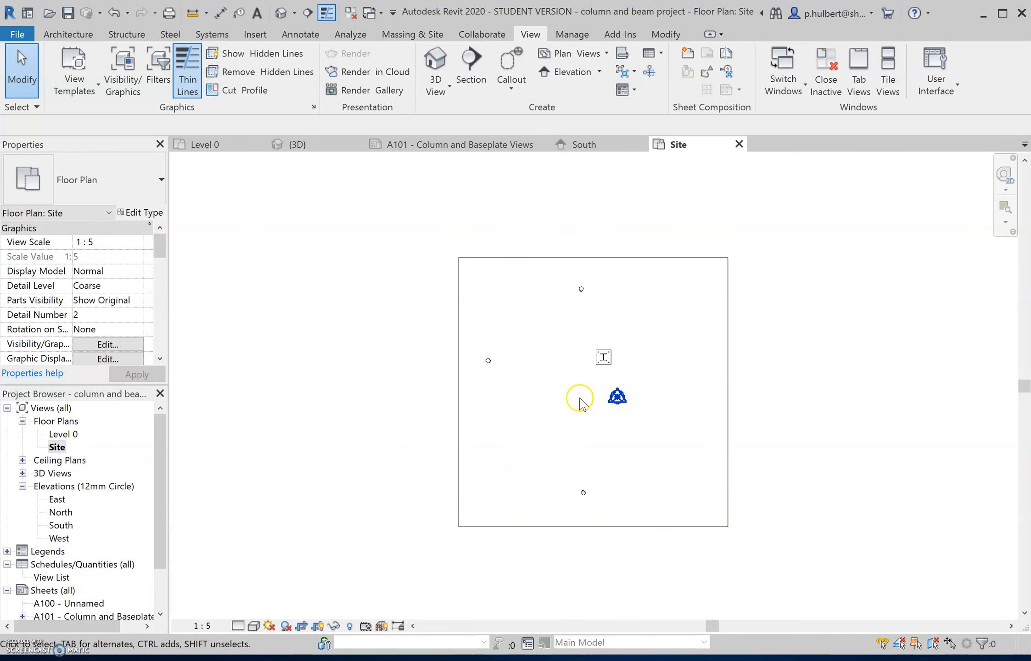
pyautogui.click(320, 626)
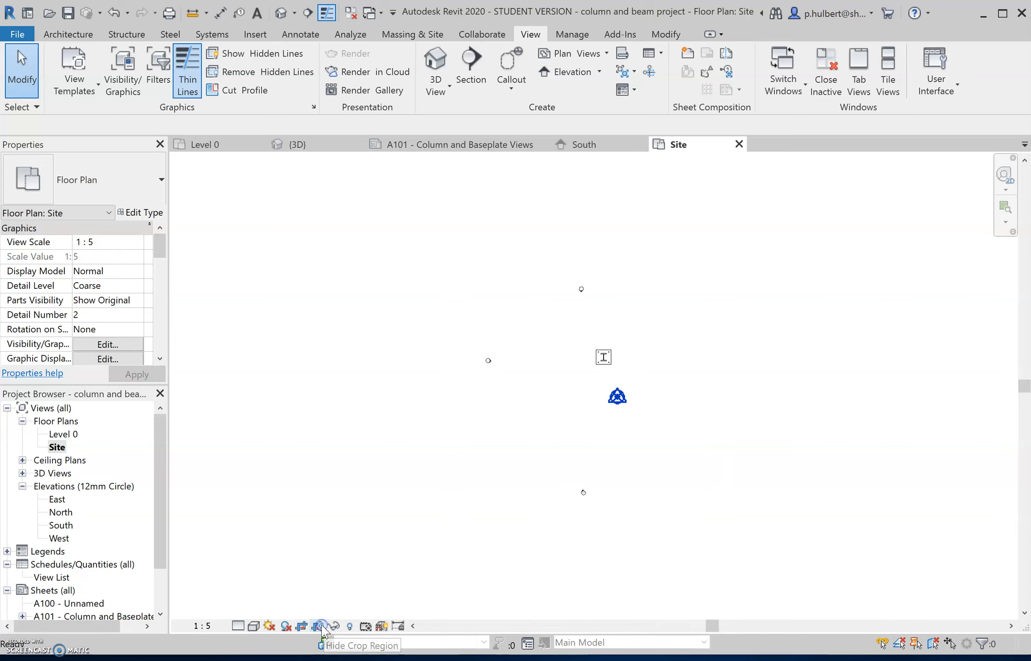
pyautogui.click(320, 627)
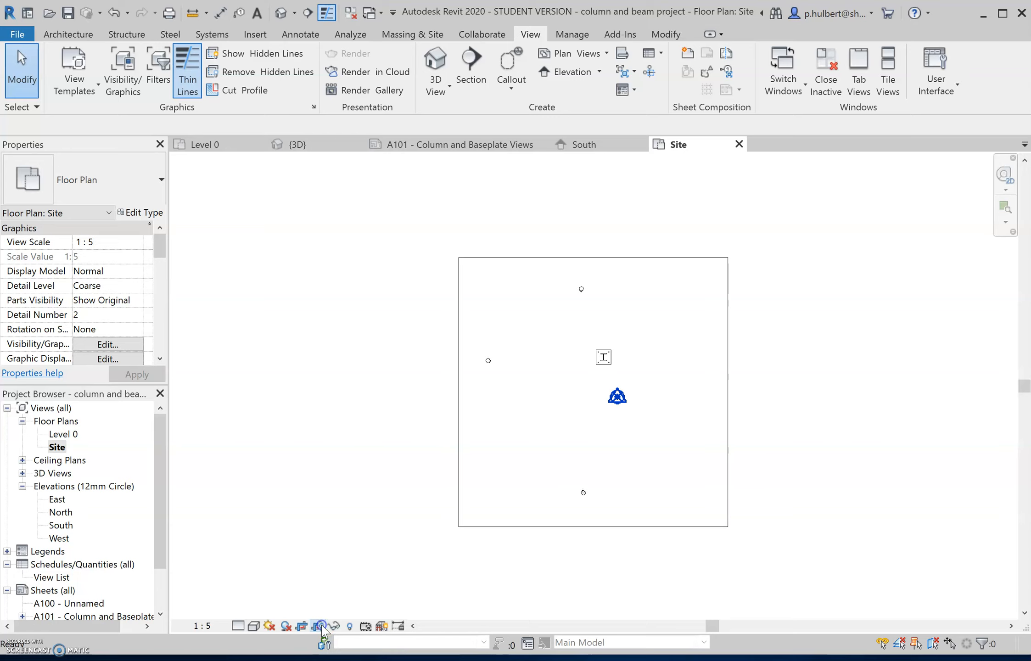
pyautogui.click(459, 412)
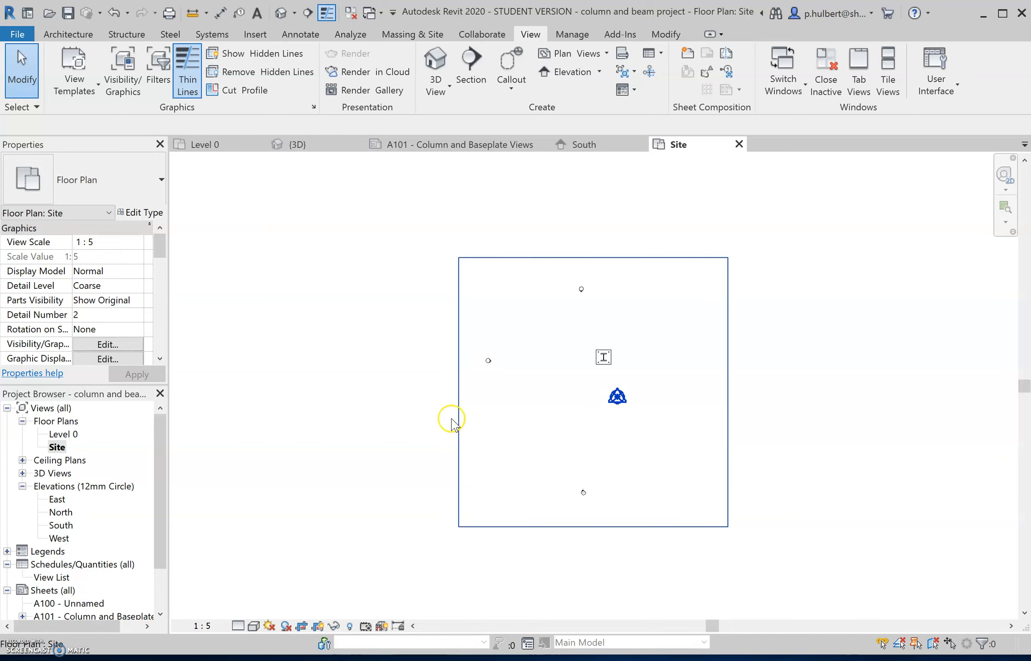
pyautogui.click(459, 413)
pyautogui.moveTo(459, 392); pyautogui.dragTo(569, 393)
pyautogui.click(574, 384)
pyautogui.click(546, 393)
pyautogui.click(644, 359)
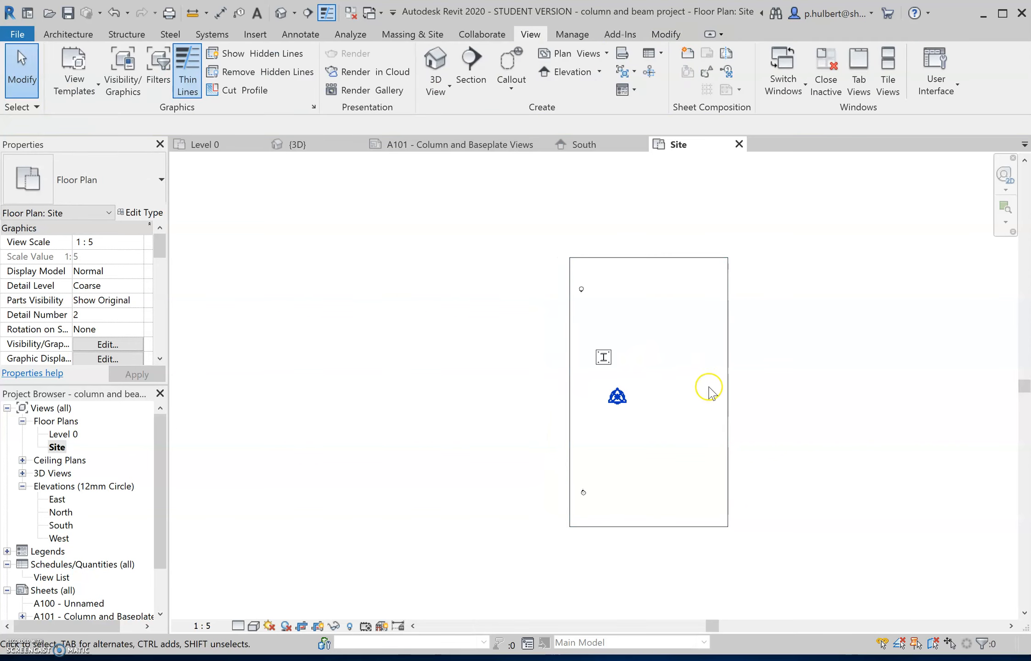
# - Pull the upper, lower and right edges of the Site crop region in close around the column and baseplate
pyautogui.click(646, 258)
pyautogui.moveTo(649, 257); pyautogui.dragTo(648, 338)
pyautogui.moveTo(648, 527); pyautogui.dragTo(641, 379)
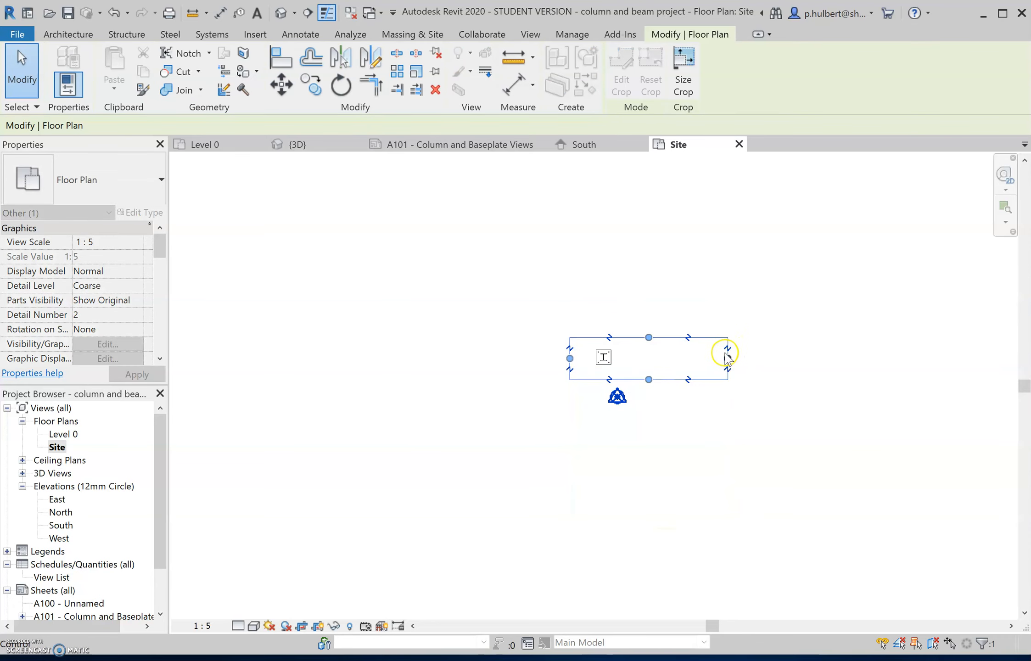
pyautogui.moveTo(727, 359); pyautogui.dragTo(630, 358)
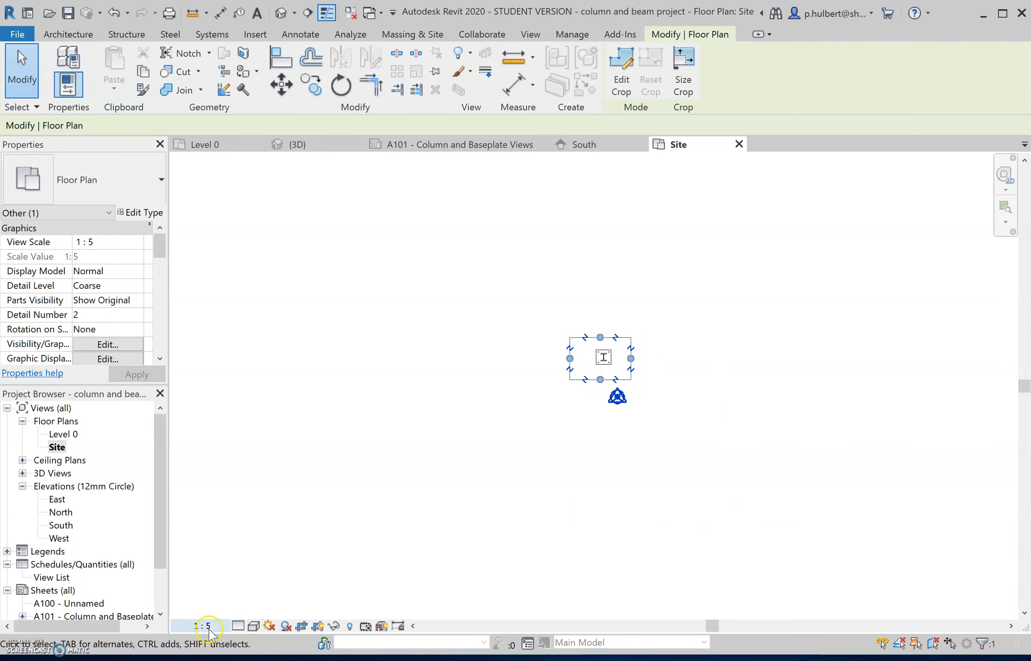
# - Return to sheet A101 and delete the Site viewport beside the South elevation
pyautogui.click(310, 511)
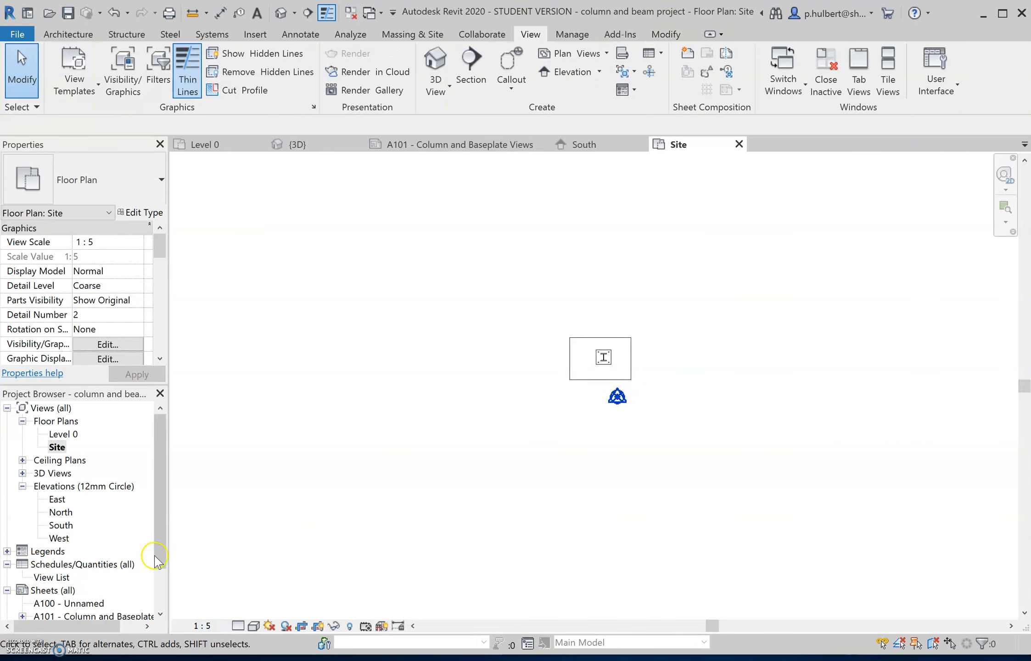
pyautogui.scroll(-2, 138, 573)
pyautogui.doubleClick(92, 590)
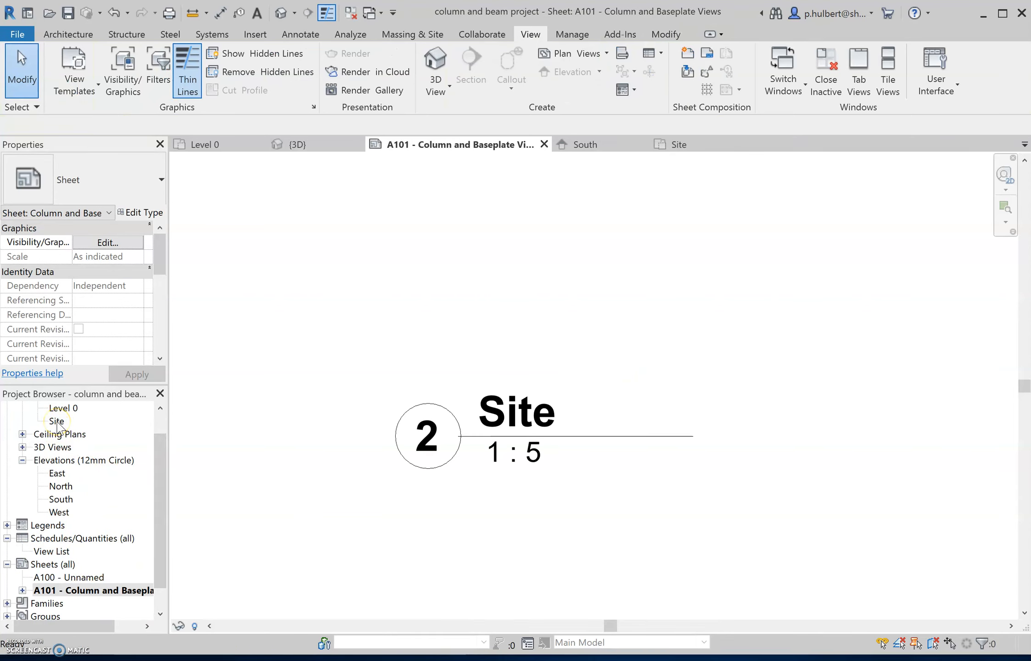
pyautogui.scroll(-5, 345, 430)
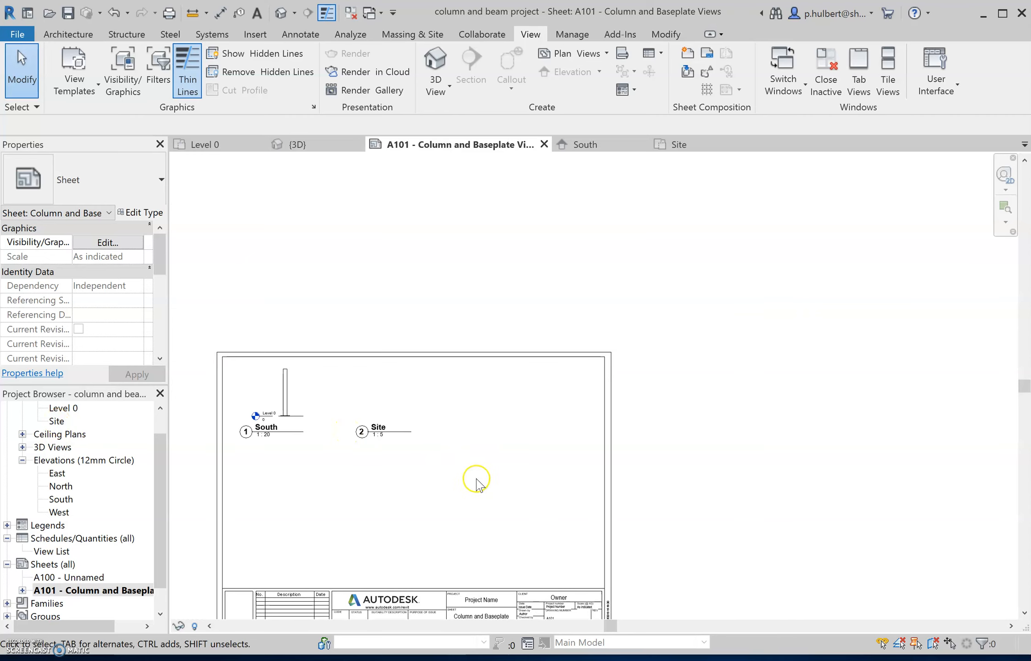
pyautogui.click(361, 409)
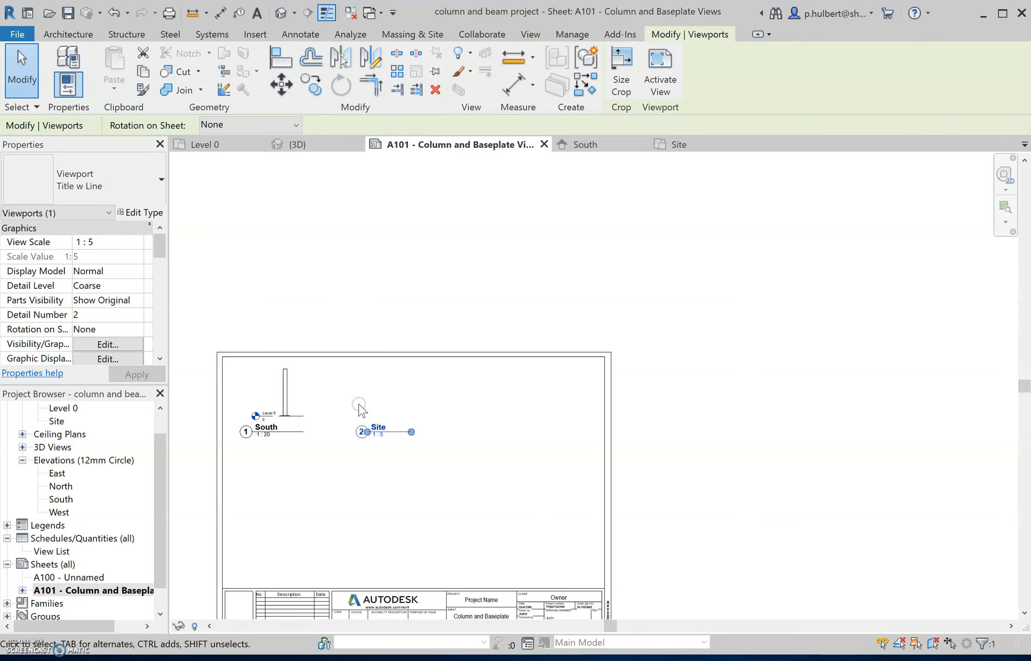
pyautogui.press('Delete')
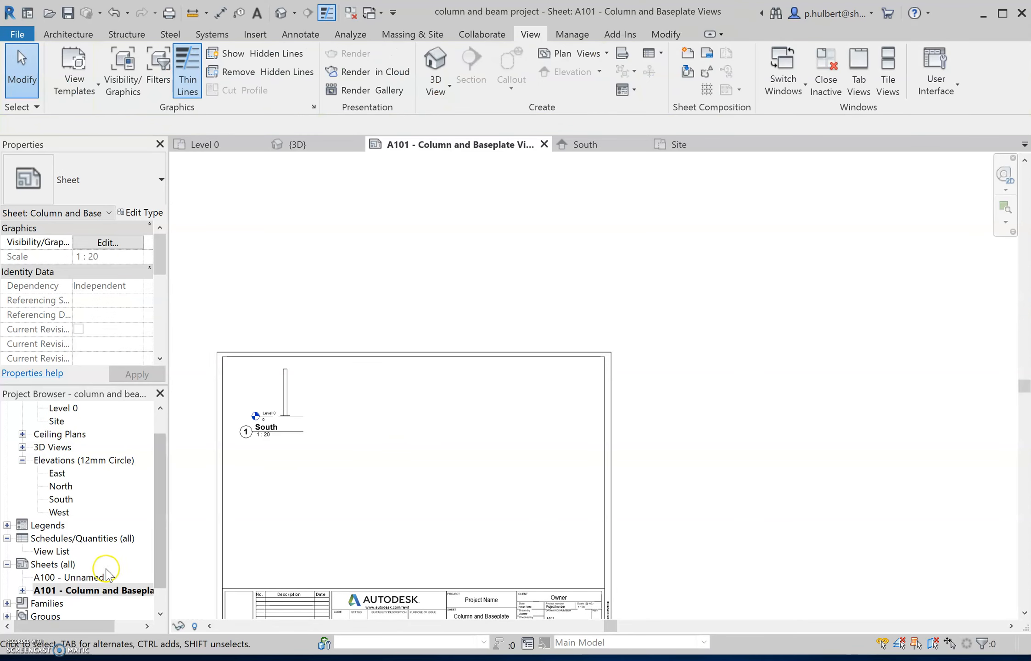
# - Place the recropped Site floor plan on sheet A101 to the right of the South elevation
pyautogui.moveTo(57, 422); pyautogui.dragTo(310, 436)
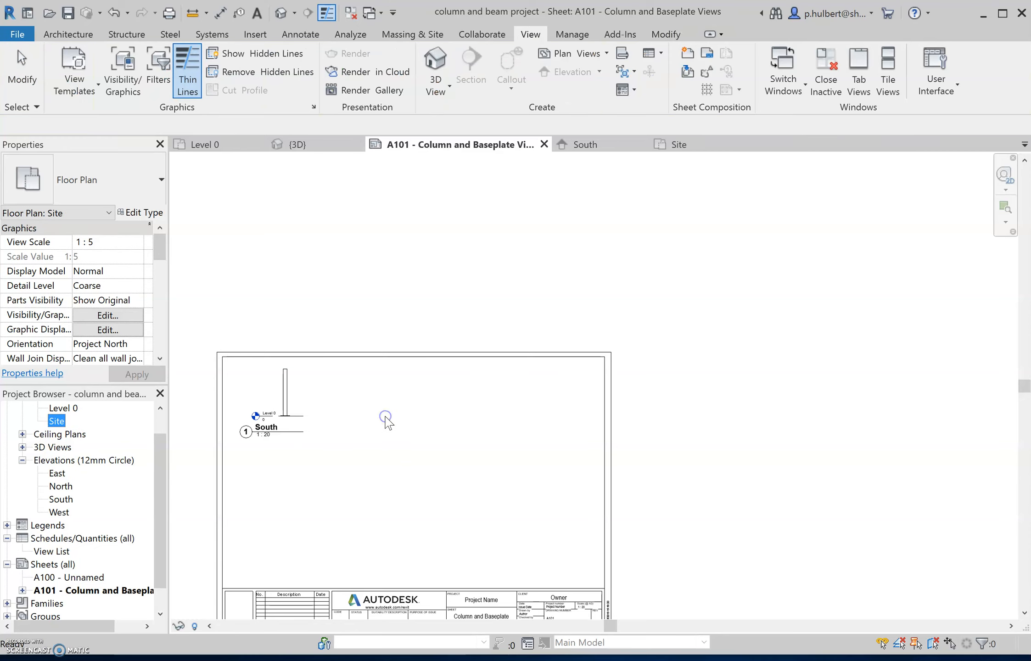
pyautogui.click(411, 454)
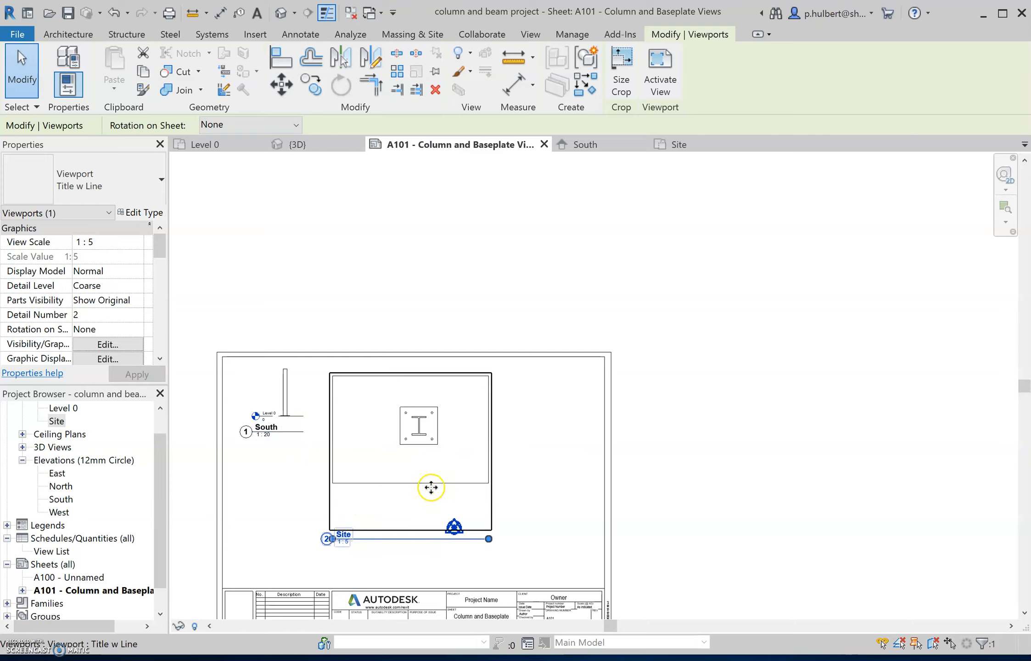
pyautogui.click(517, 494)
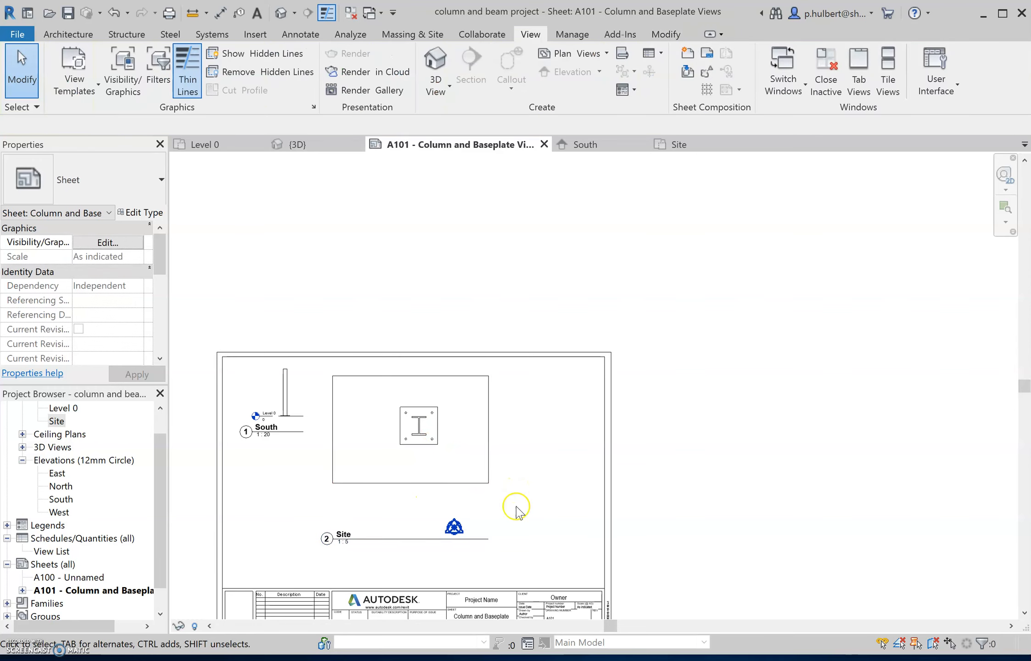
pyautogui.click(452, 530)
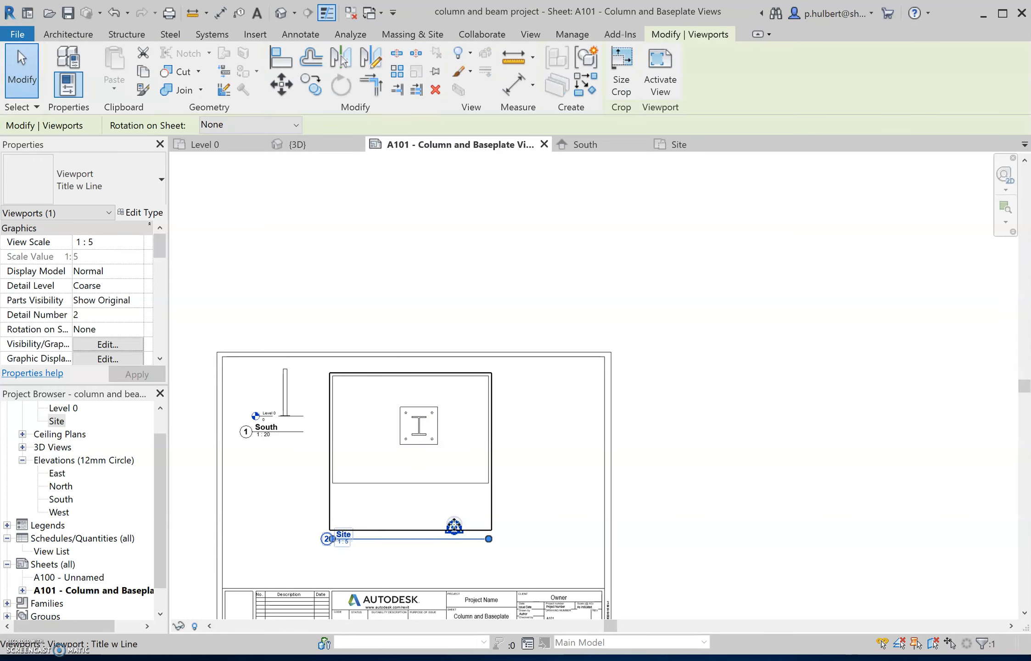
pyautogui.press('Escape')
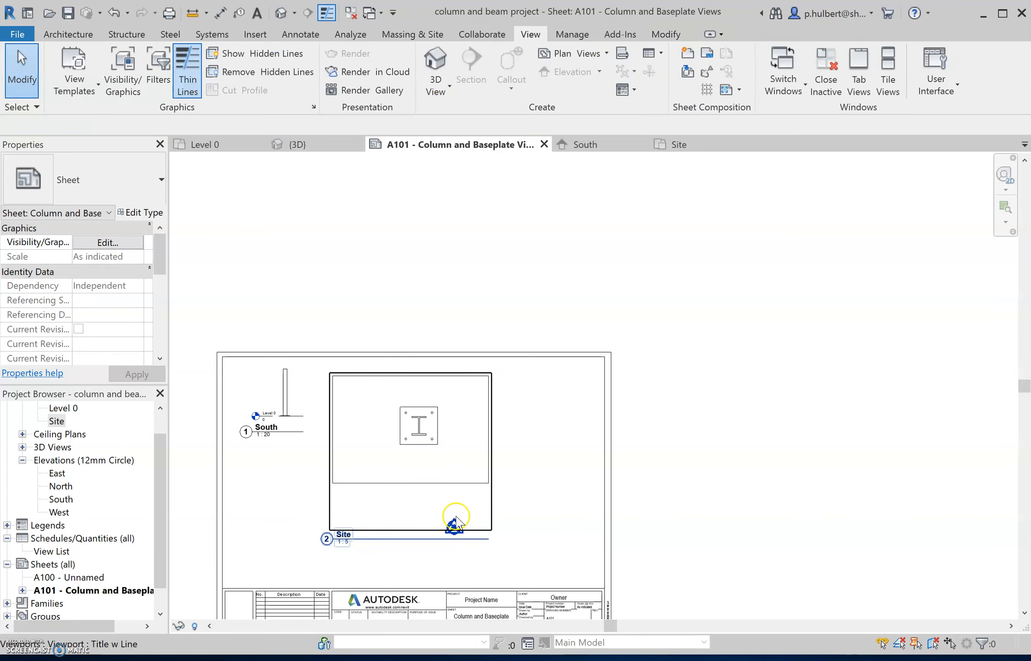
pyautogui.click(404, 488)
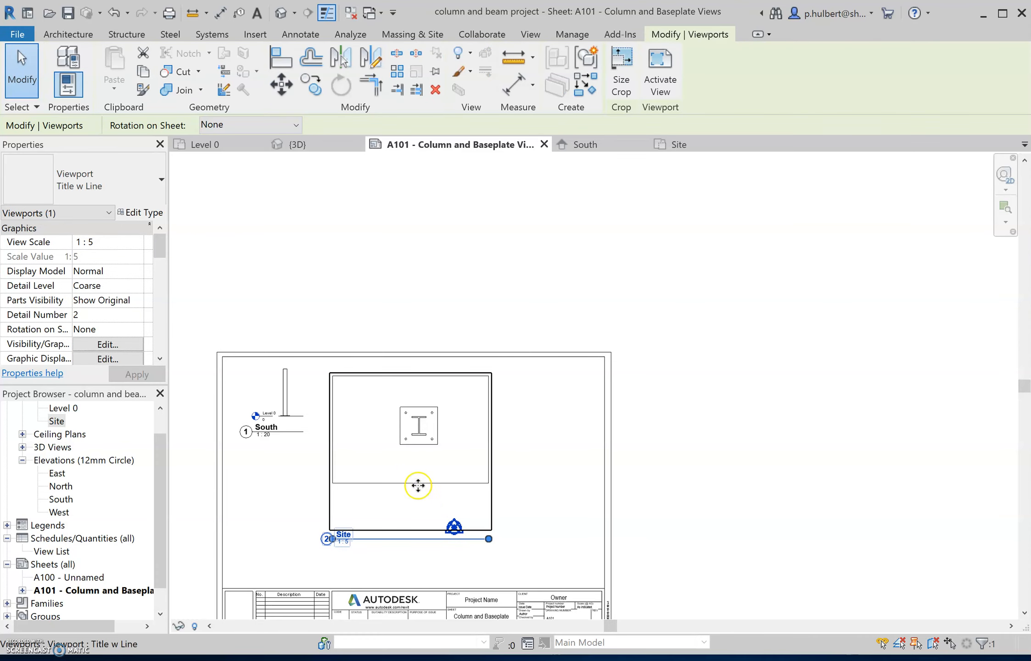
pyautogui.press('Escape')
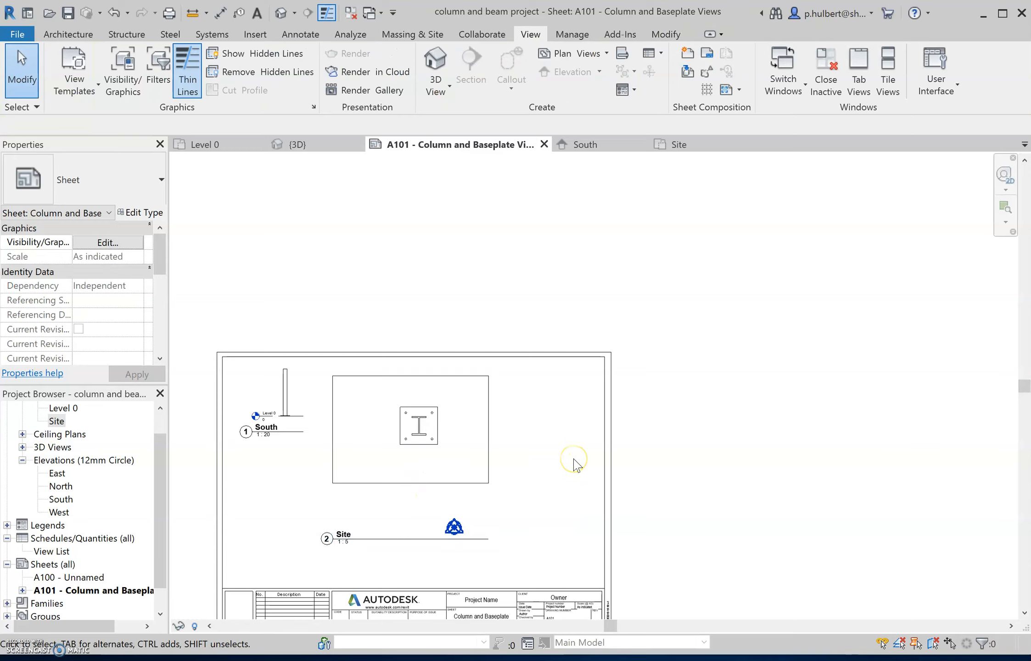
pyautogui.scroll(-1, 612, 417)
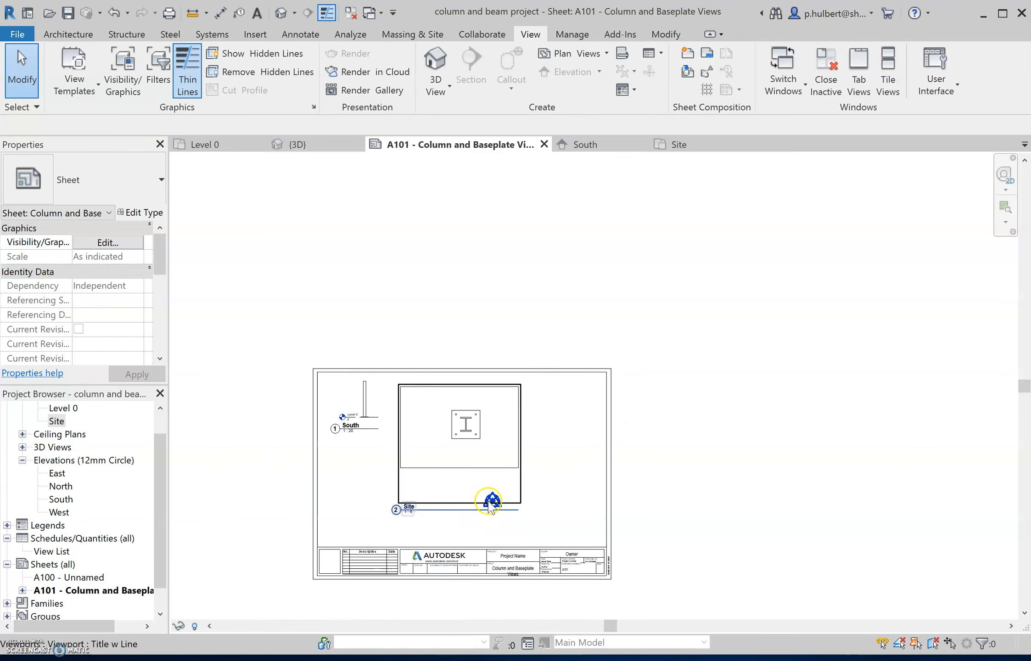
pyautogui.click(520, 497)
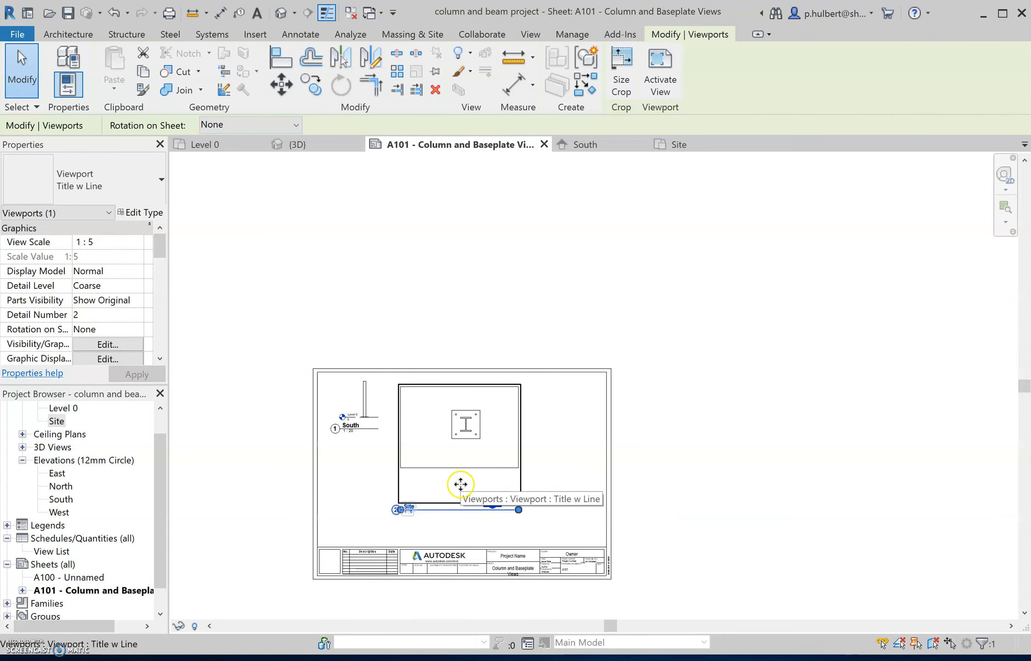
pyautogui.press('Escape')
# - Open the Level 0 floor plan and apply its temporary hide/isolate state permanently to the view
pyautogui.scroll(5, 491, 396)
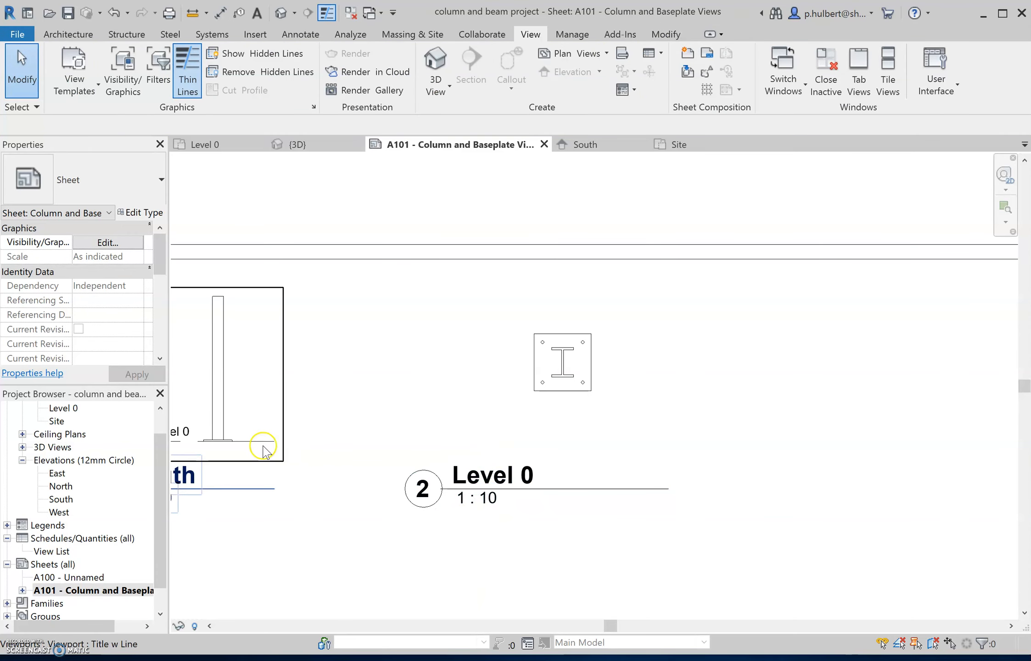
pyautogui.scroll(-3, 271, 450)
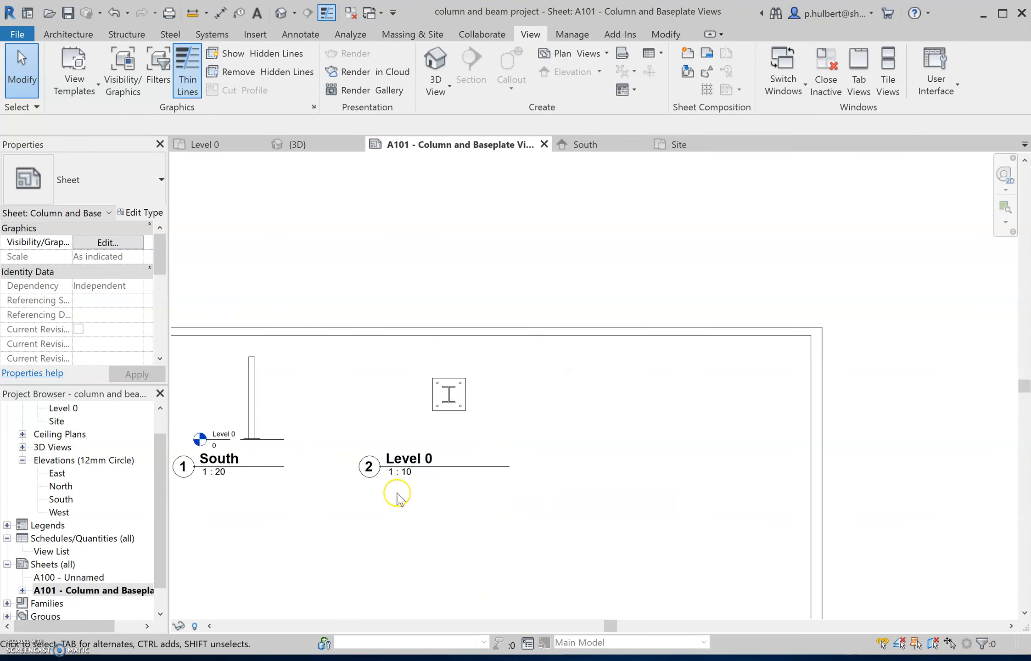
pyautogui.doubleClick(71, 410)
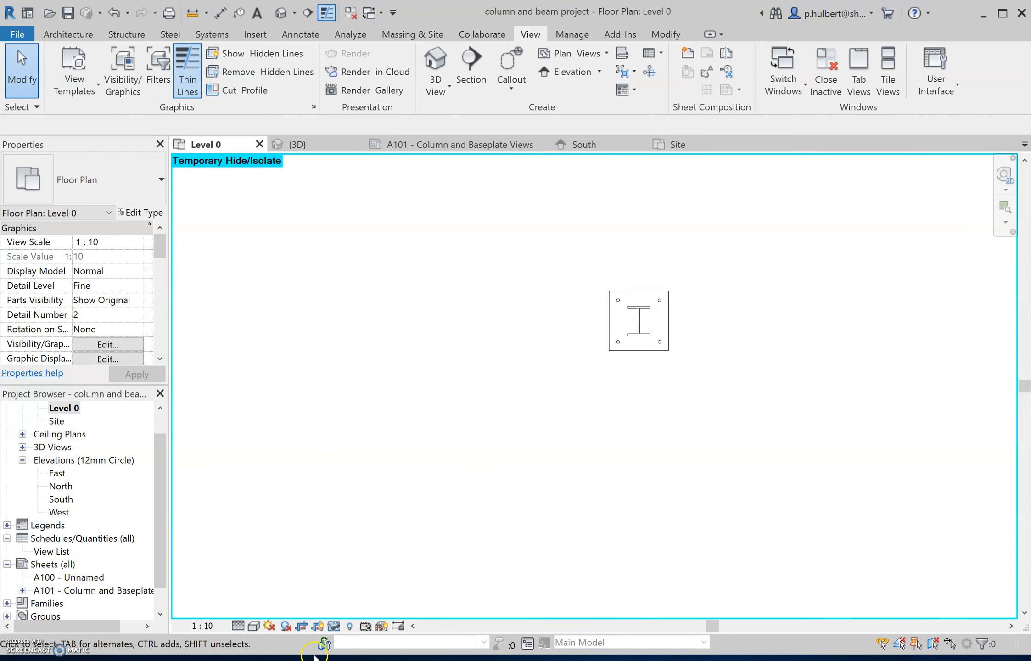
pyautogui.click(336, 625)
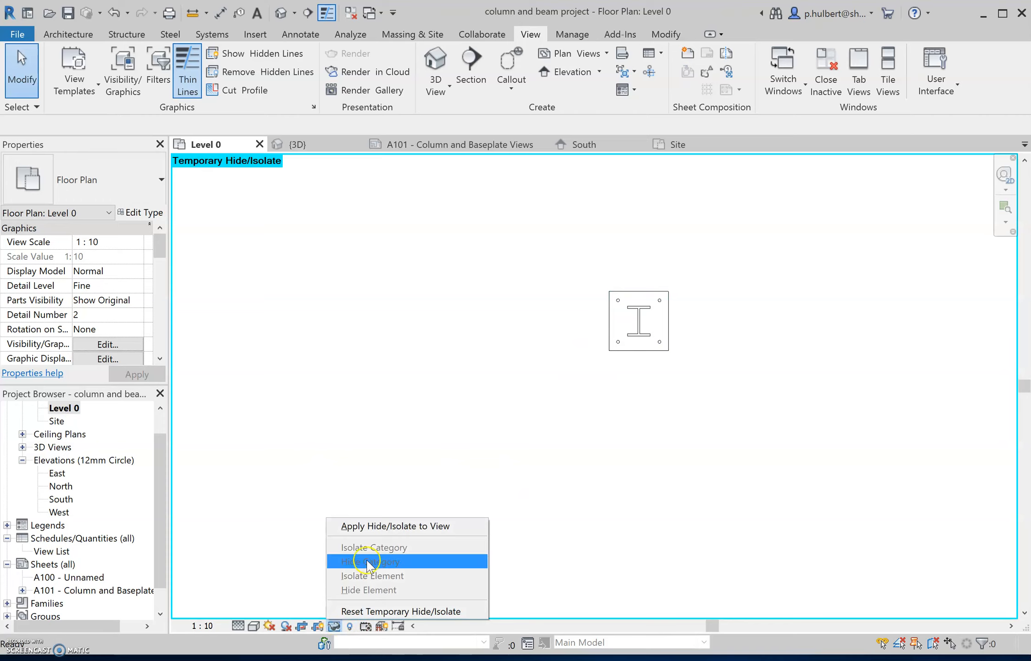
pyautogui.click(391, 527)
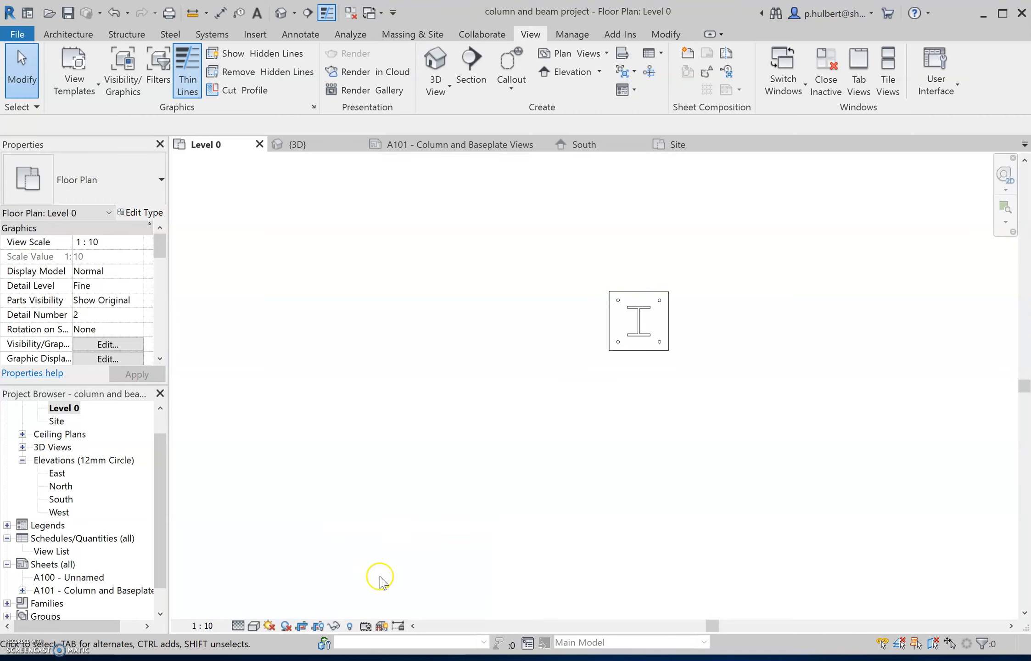
# - Show the crop region in the Level 0 floor plan and temporarily hide its boundary as an element
pyautogui.click(319, 627)
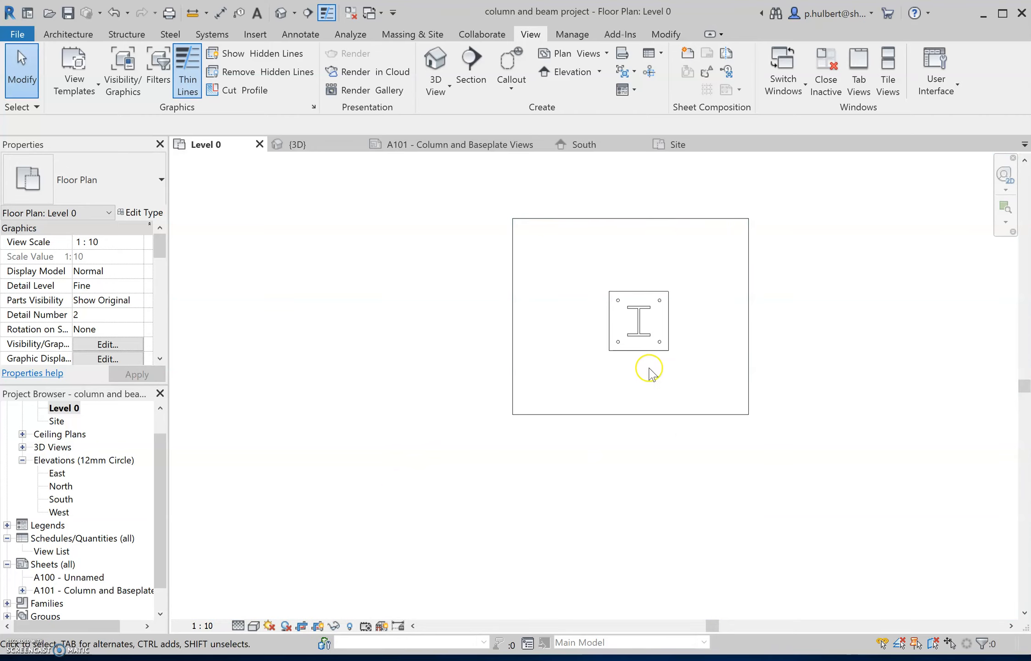
pyautogui.click(624, 415)
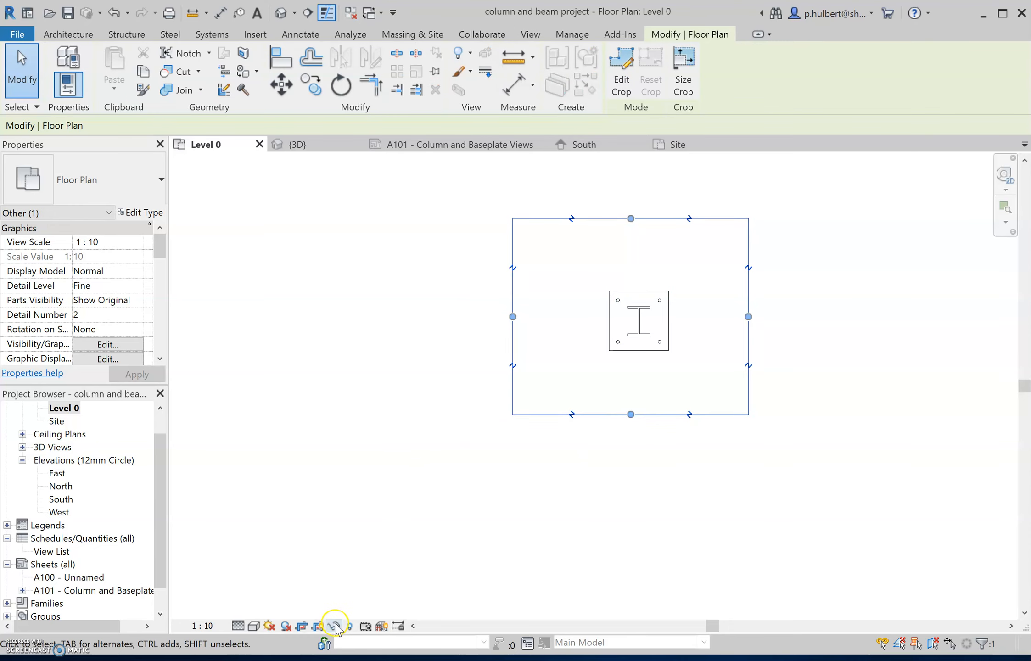
pyautogui.click(336, 626)
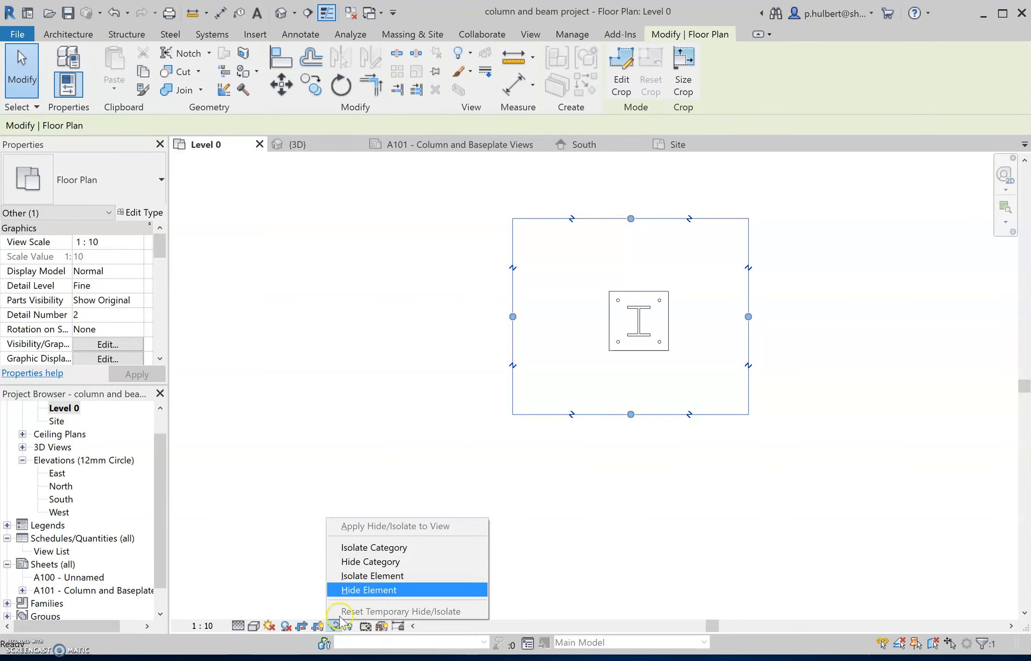
pyautogui.click(396, 591)
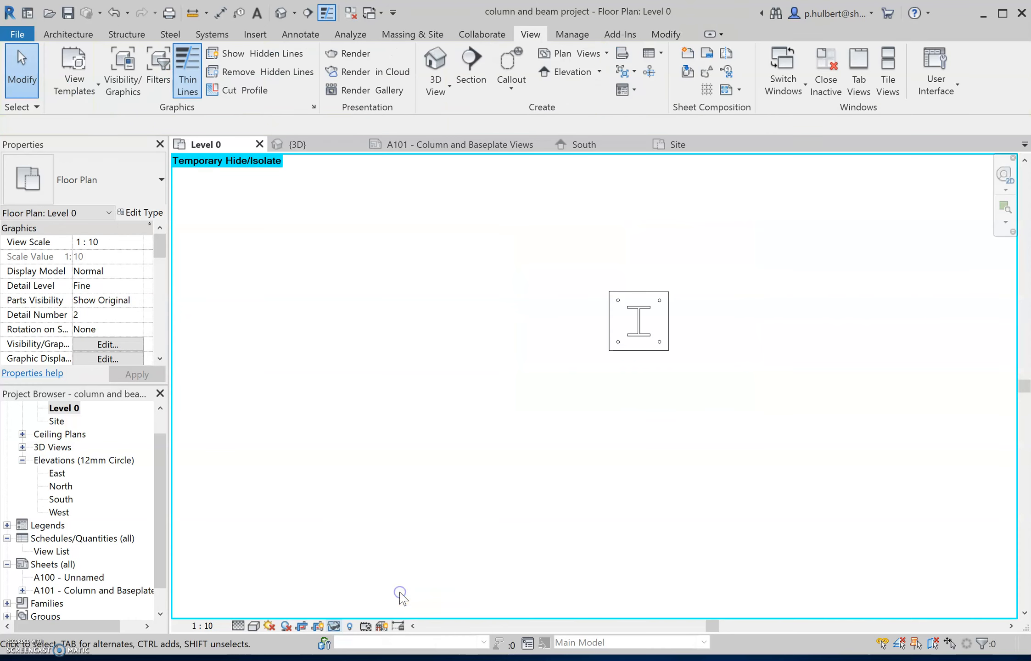
# - Return to sheet A101 and check the layout of the South and Level 0 views across the whole sheet
pyautogui.doubleClick(120, 590)
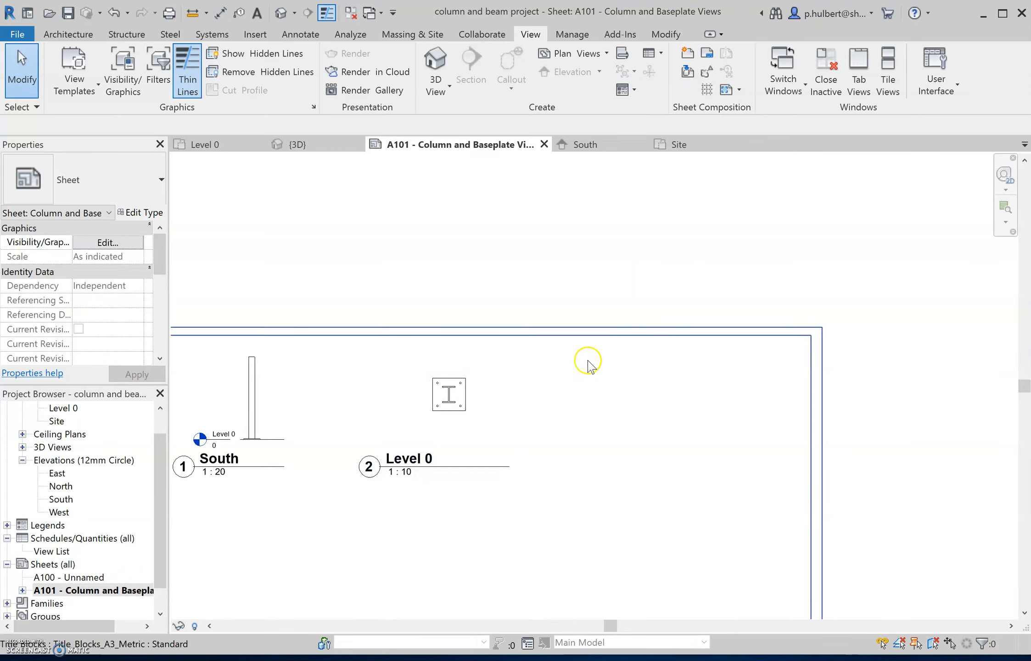
pyautogui.scroll(-2, 645, 516)
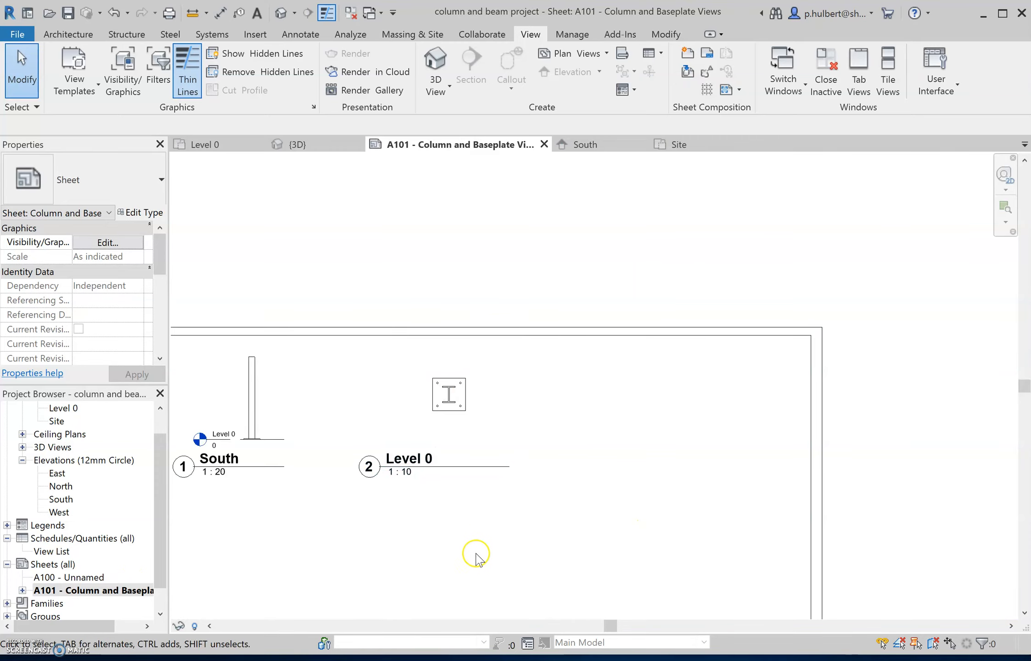
pyautogui.scroll(-3, 480, 544)
pyautogui.moveTo(492, 535); pyautogui.dragTo(571, 379, button='middle')
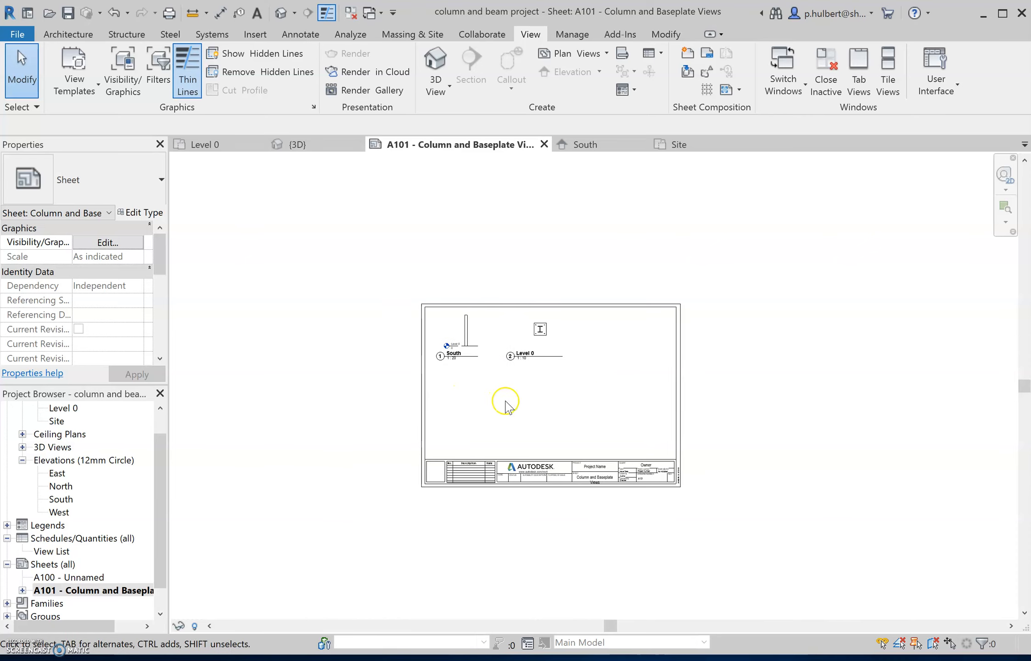